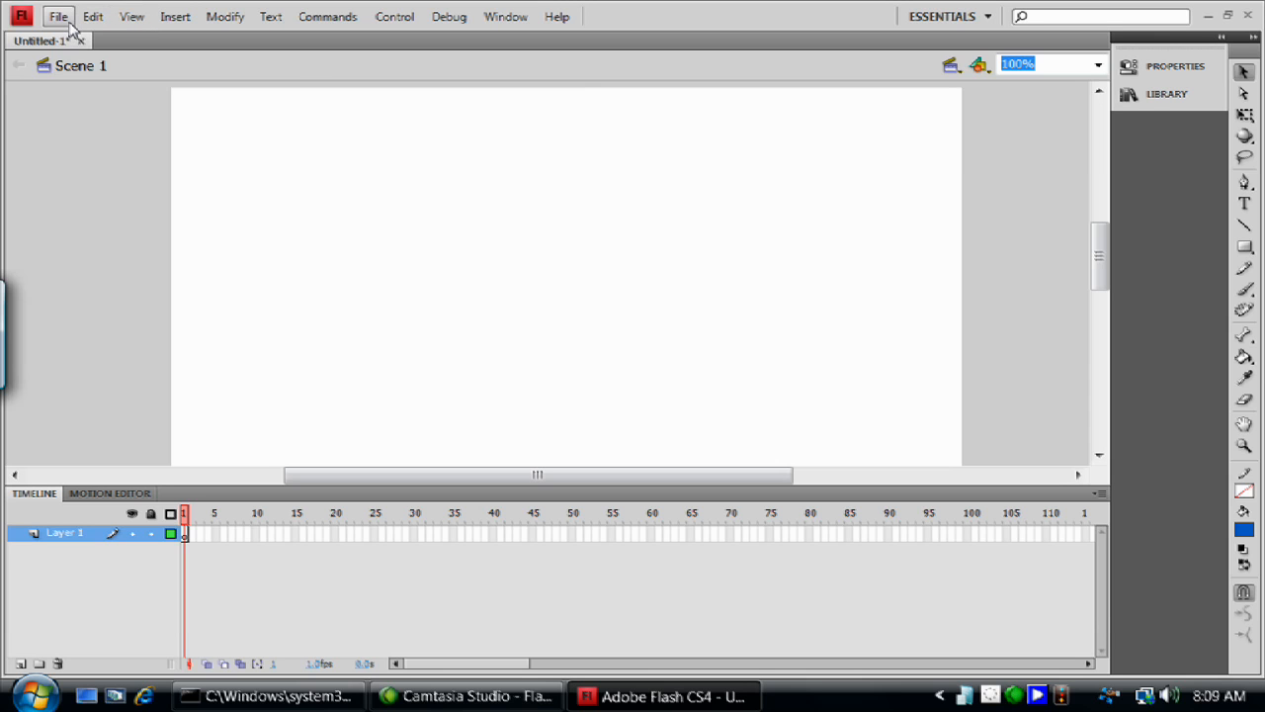
- Start a video import and choose Sequence 01 from the Flash Class Video folder as the source file
left_click(69, 21)
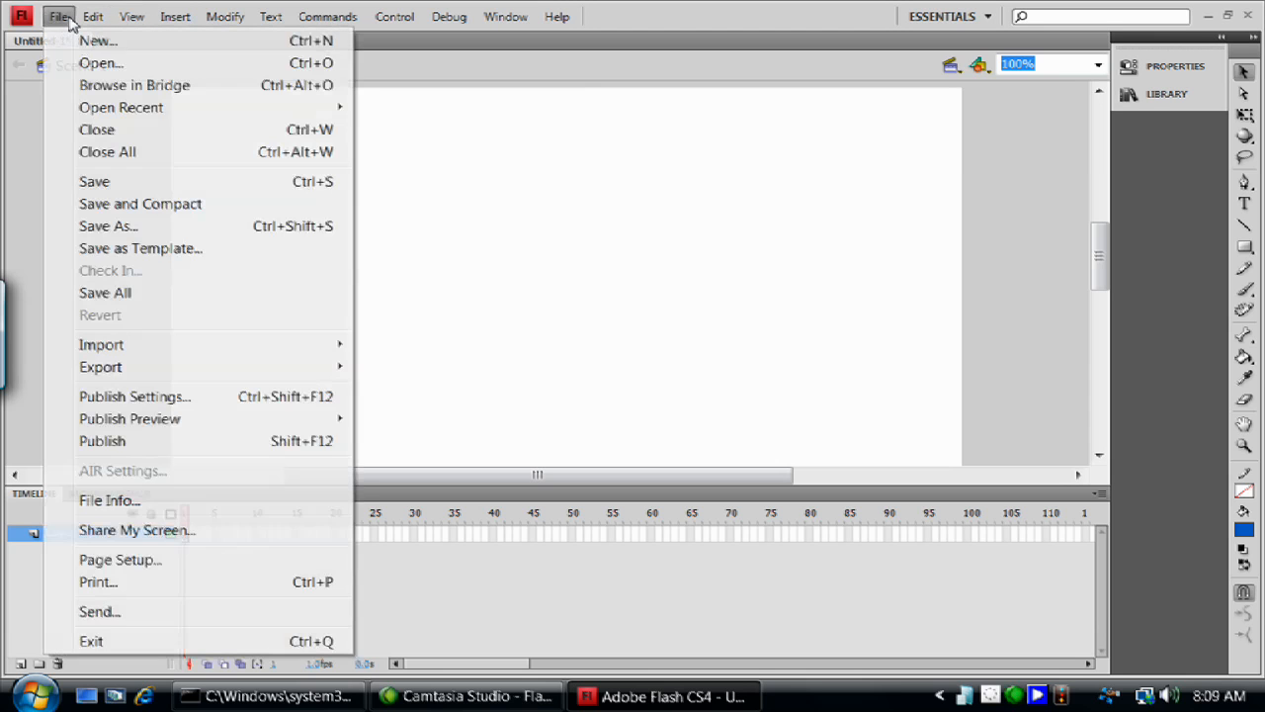
mouse_move(260, 347)
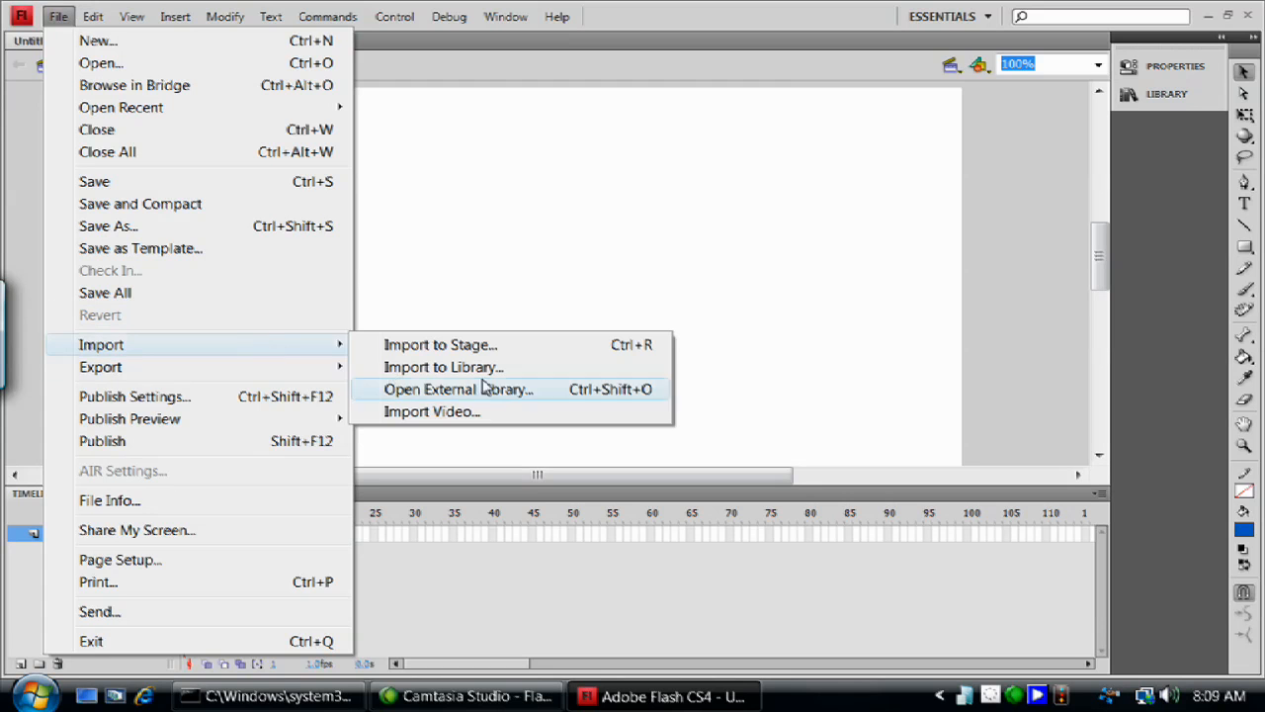
left_click(464, 419)
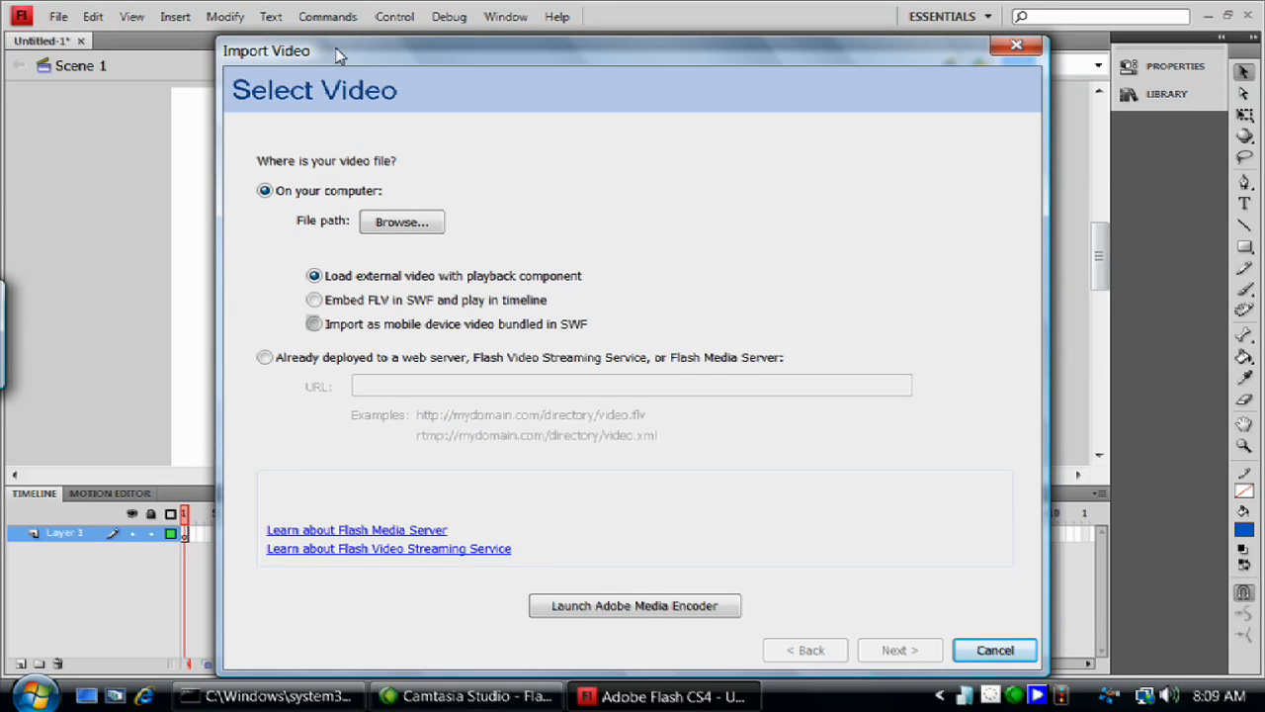
left_click_drag(338, 54, 327, 40)
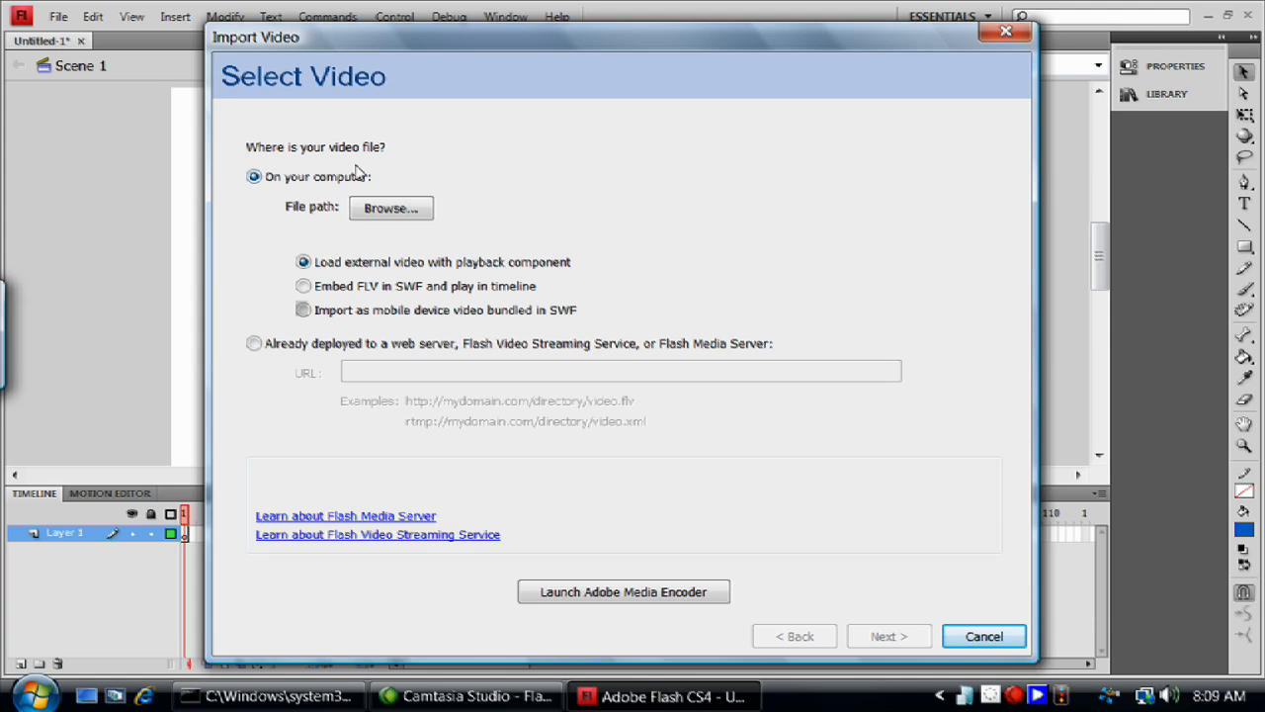
left_click(392, 212)
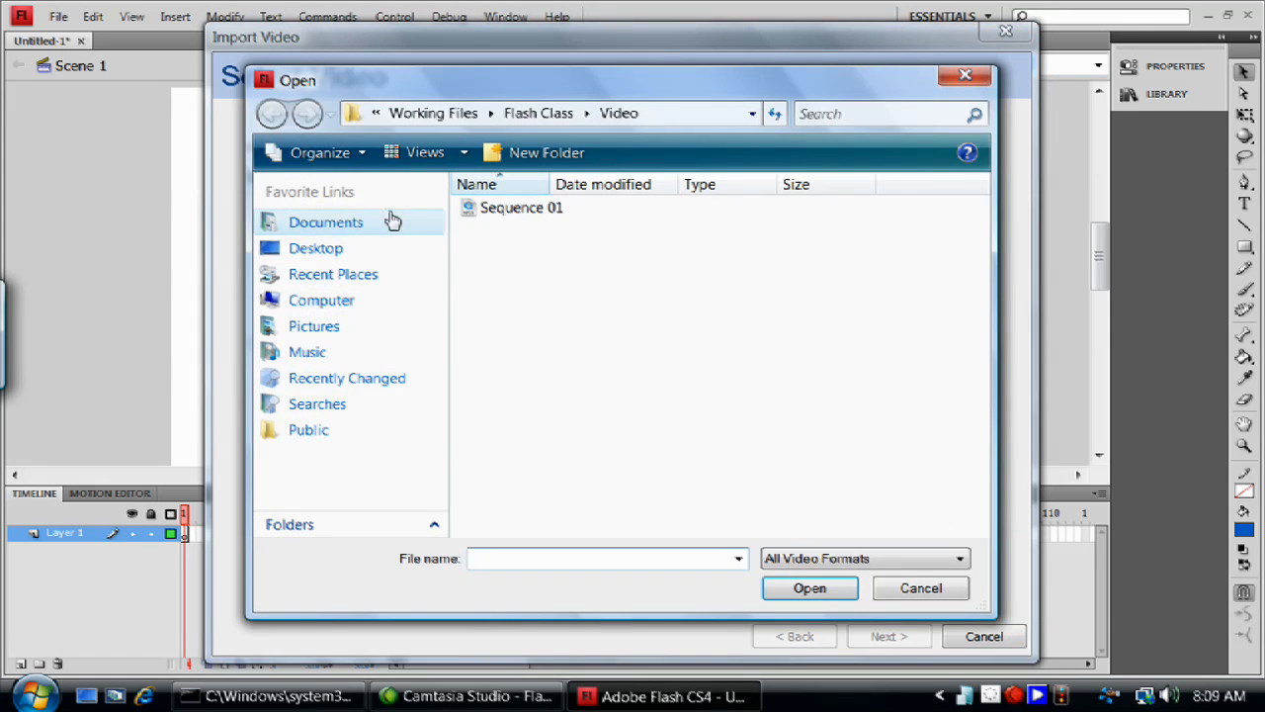
left_click(516, 213)
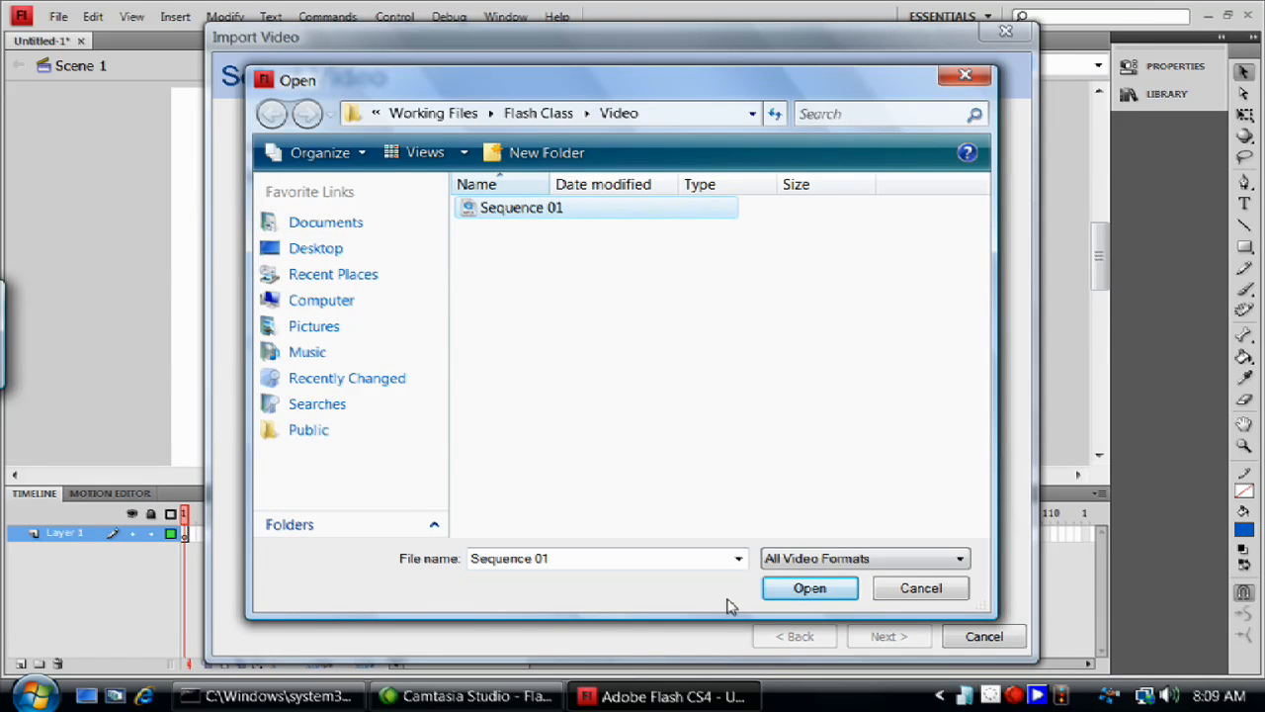
left_click(821, 590)
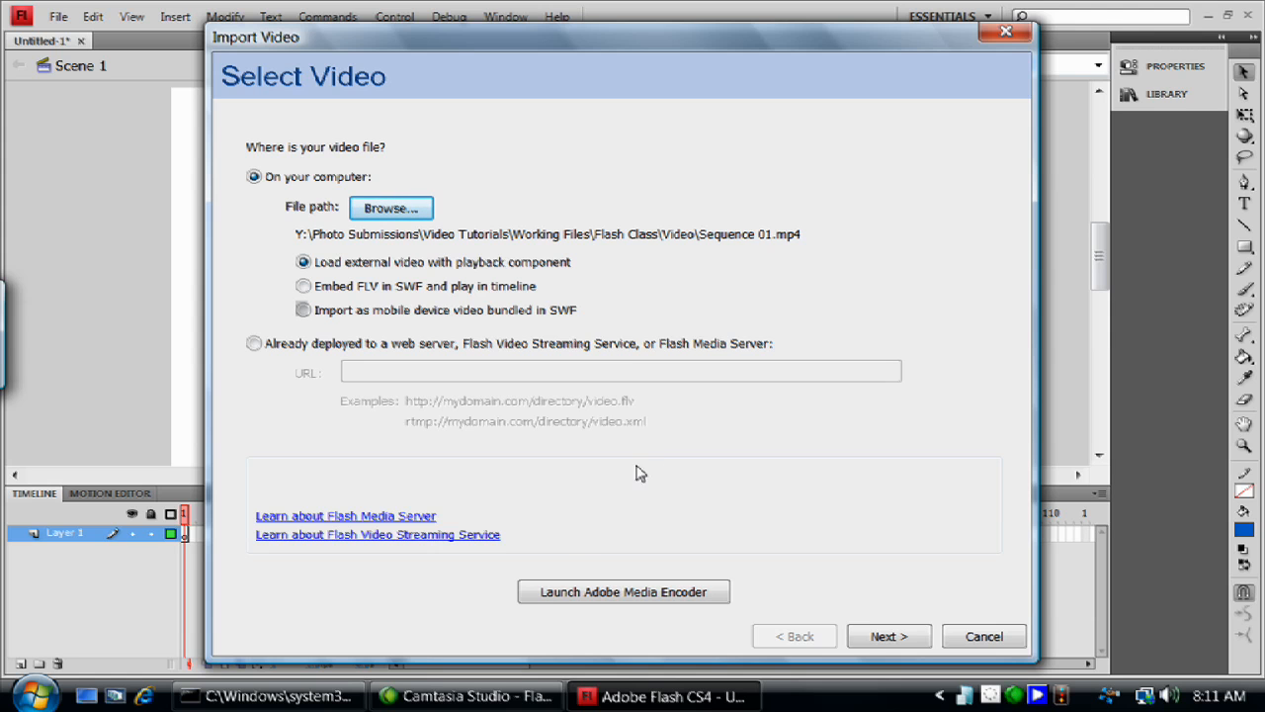
- Start Adobe Media Encoder from the video import and save the Flash document as VideoTut in the Flash Class folder
left_click(580, 601)
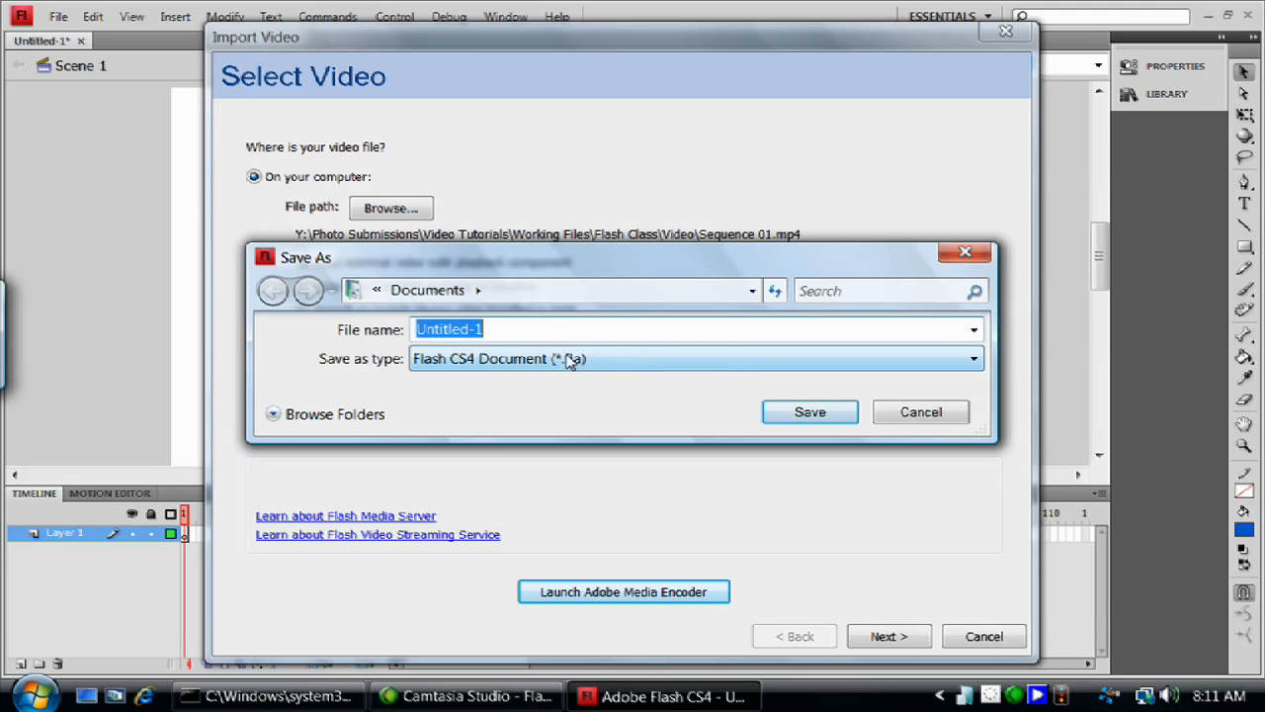
left_click(273, 415)
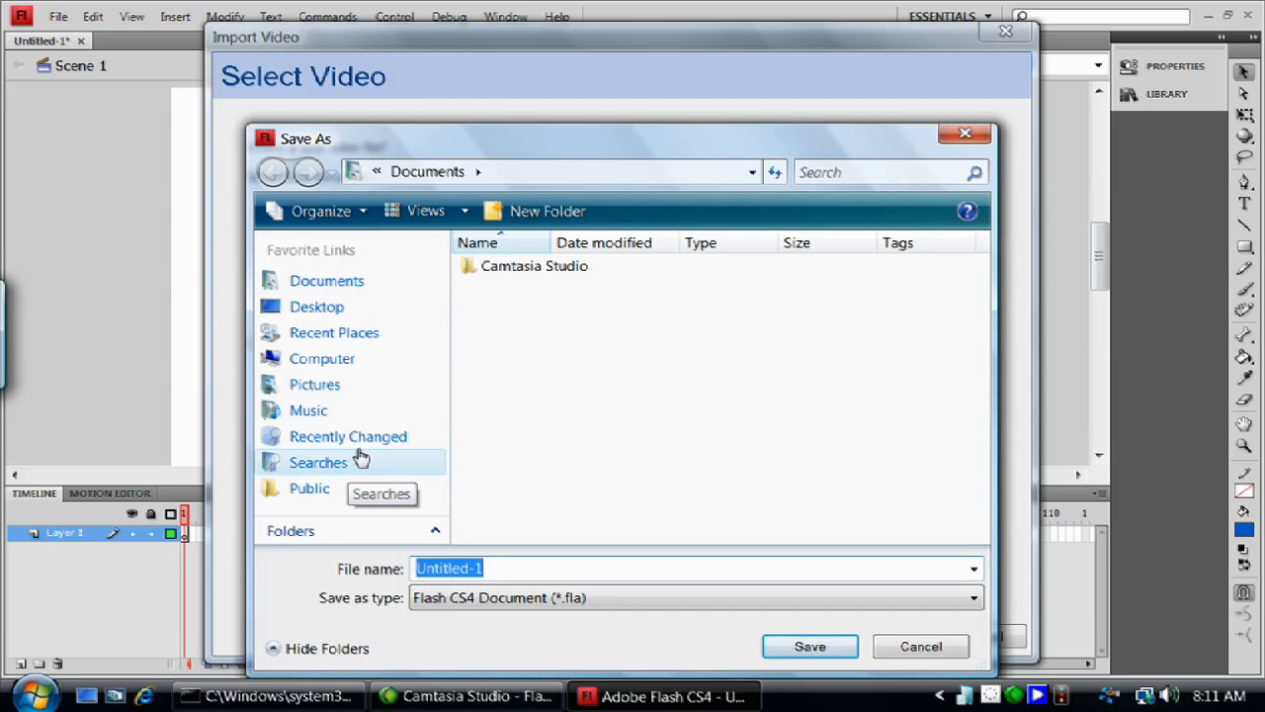
left_click(346, 360)
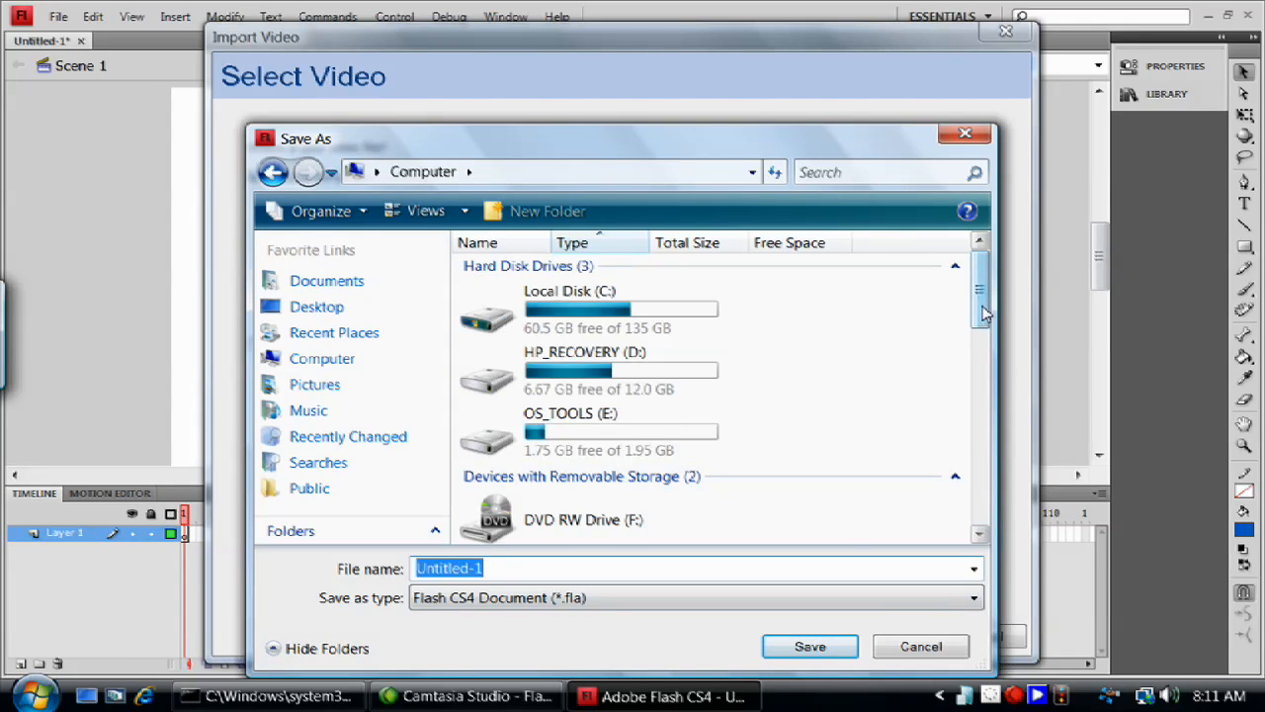
left_click_drag(983, 311, 990, 514)
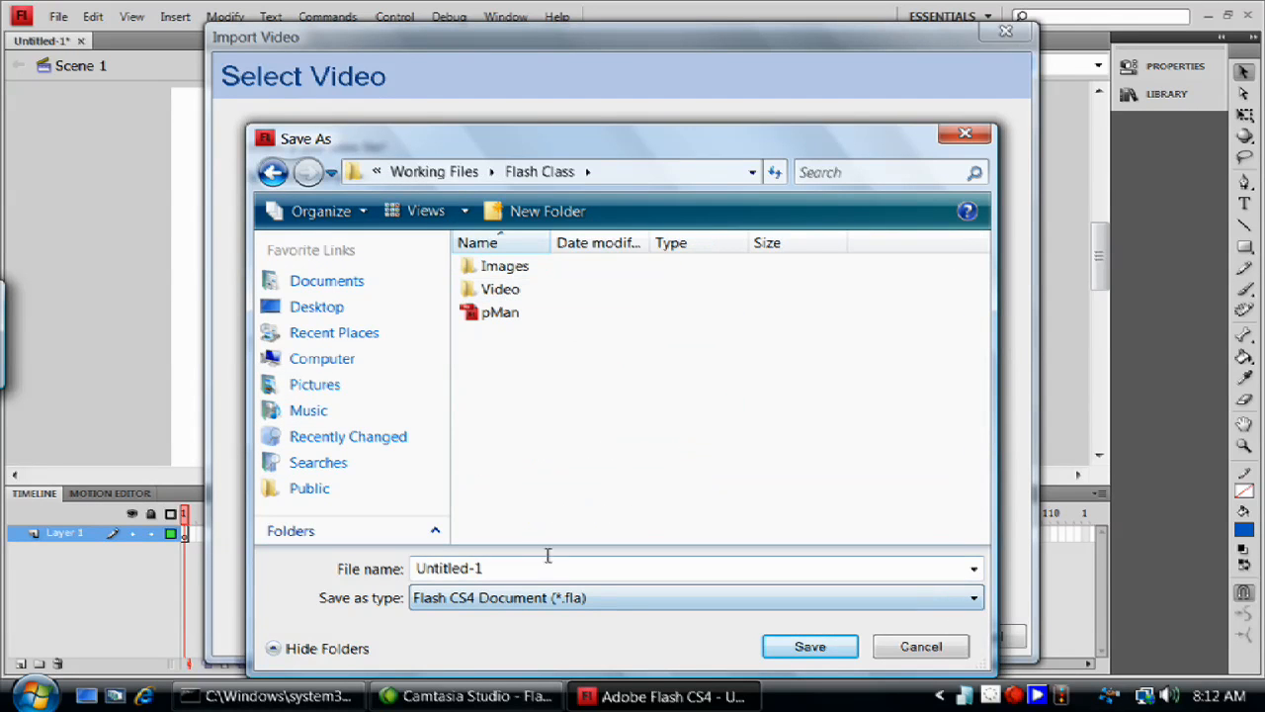
left_click_drag(527, 566, 366, 572)
type("V")
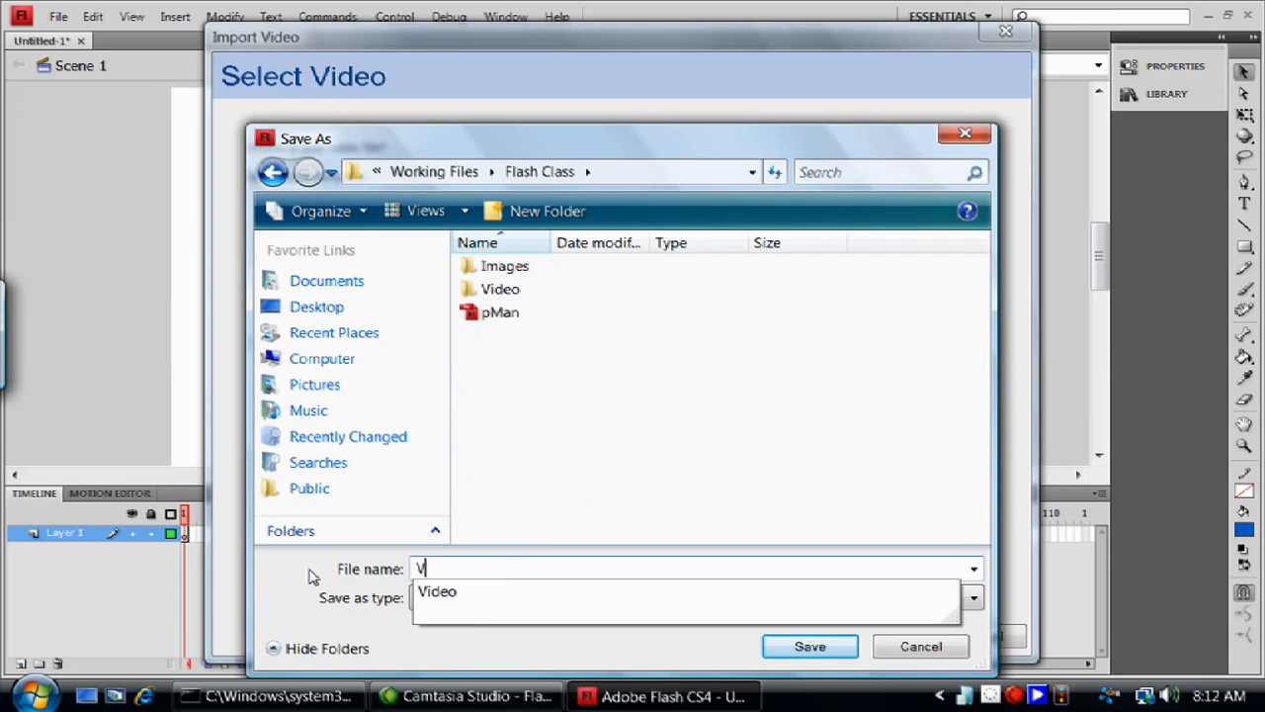
type("ideoTut")
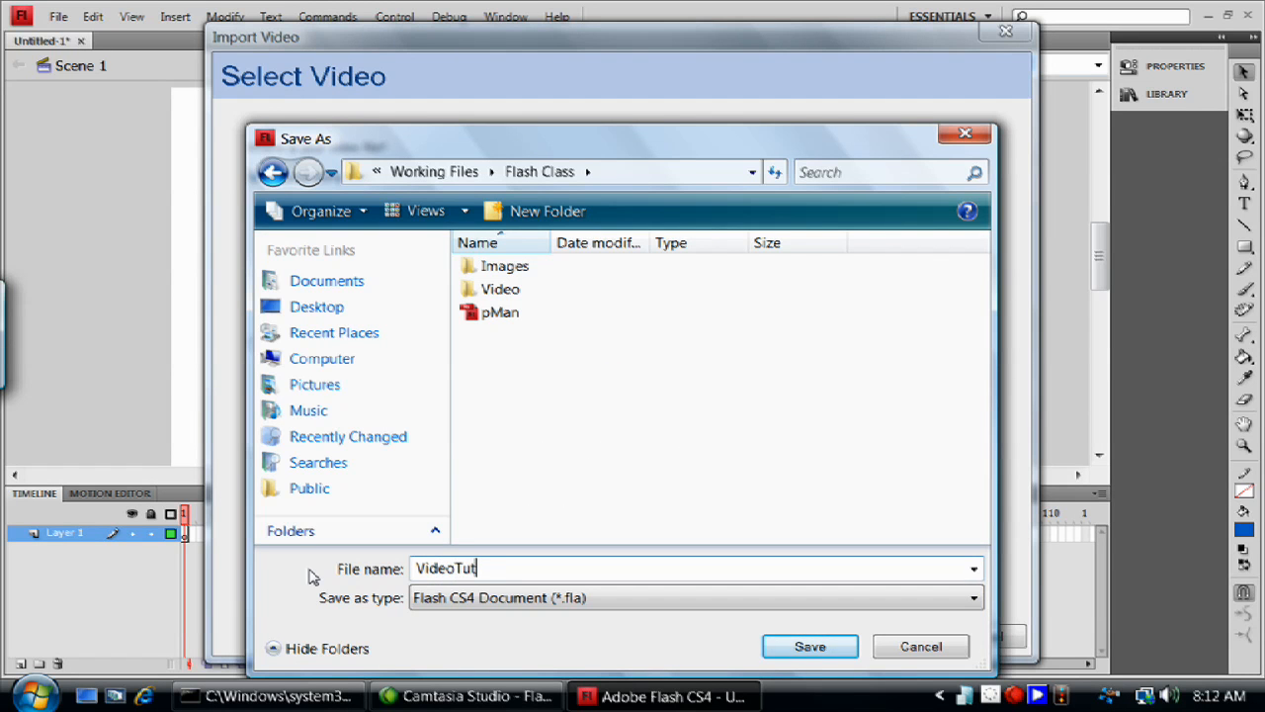
left_click(817, 656)
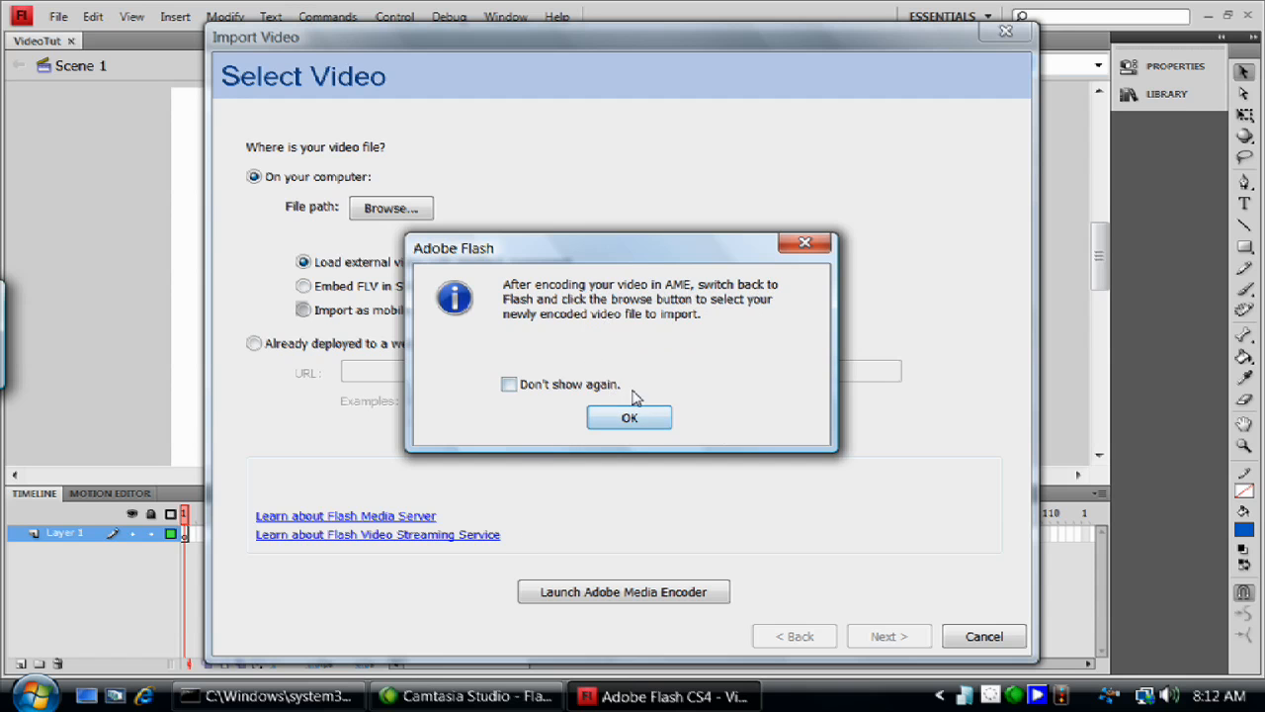
- Dismiss the encoding notice, launch Adobe Media Encoder for the selected video and switch to it
left_click(633, 420)
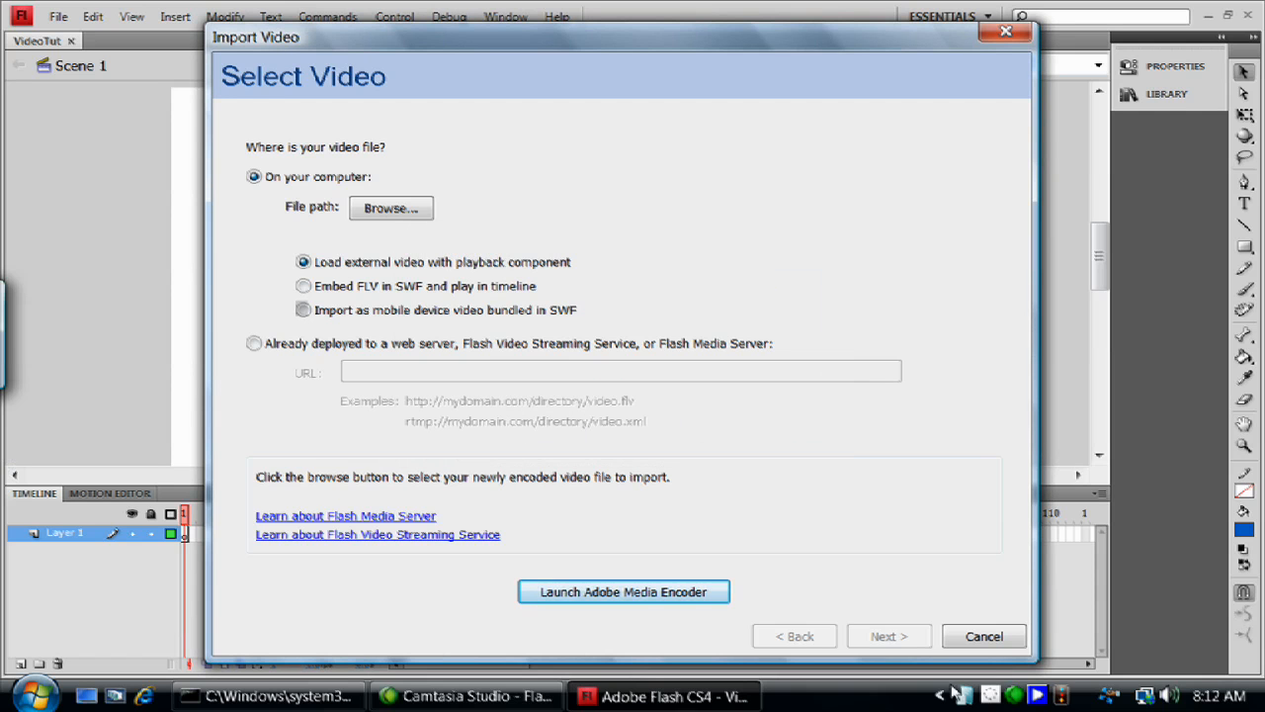
left_click(629, 593)
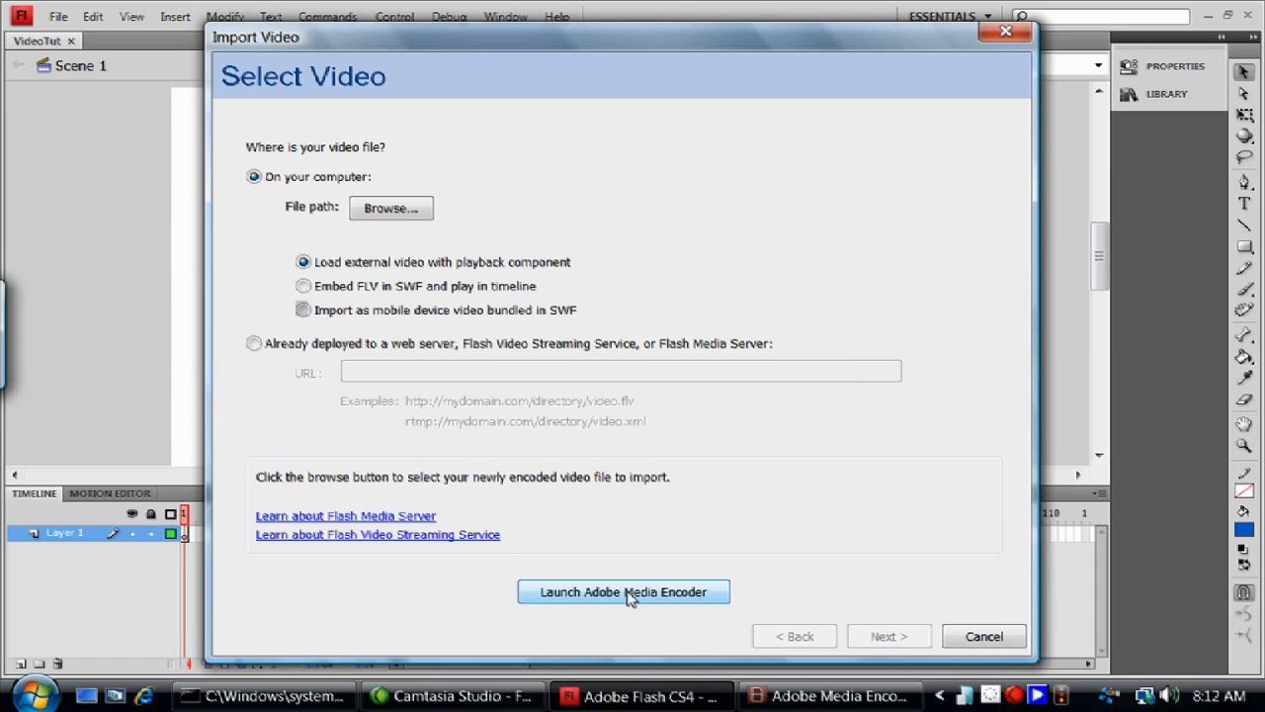
mouse_move(883, 700)
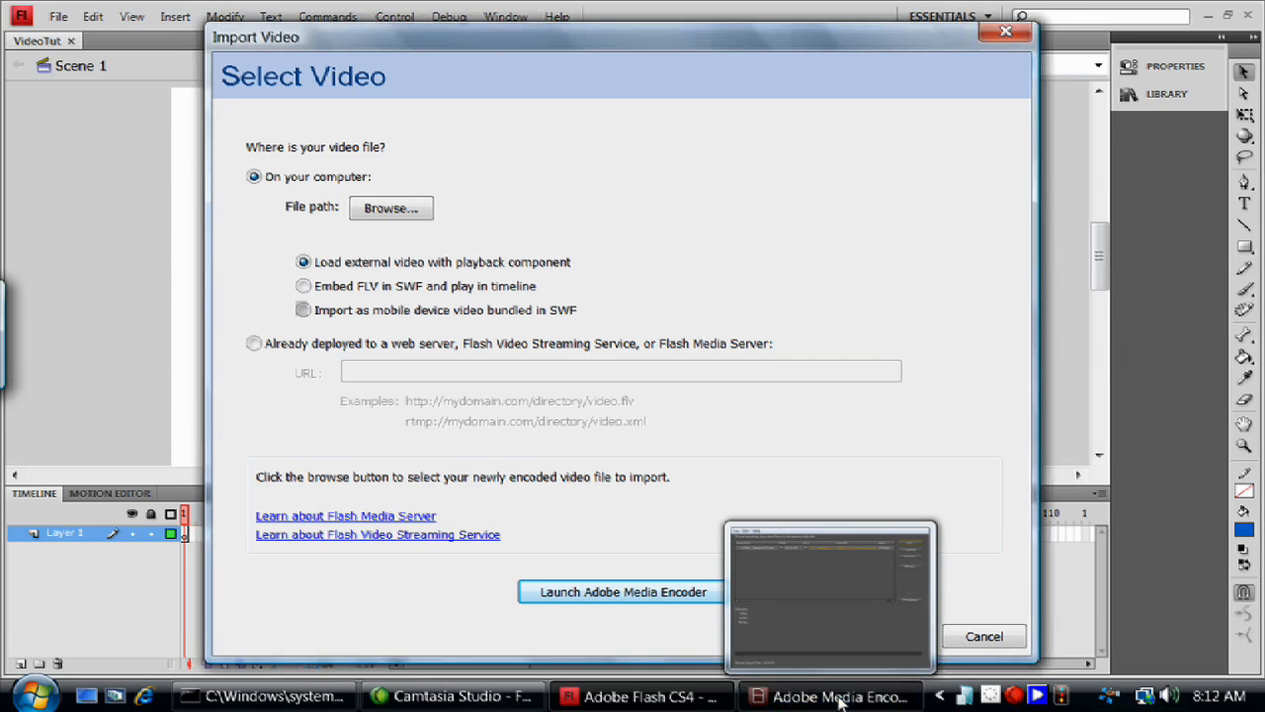
left_click(838, 699)
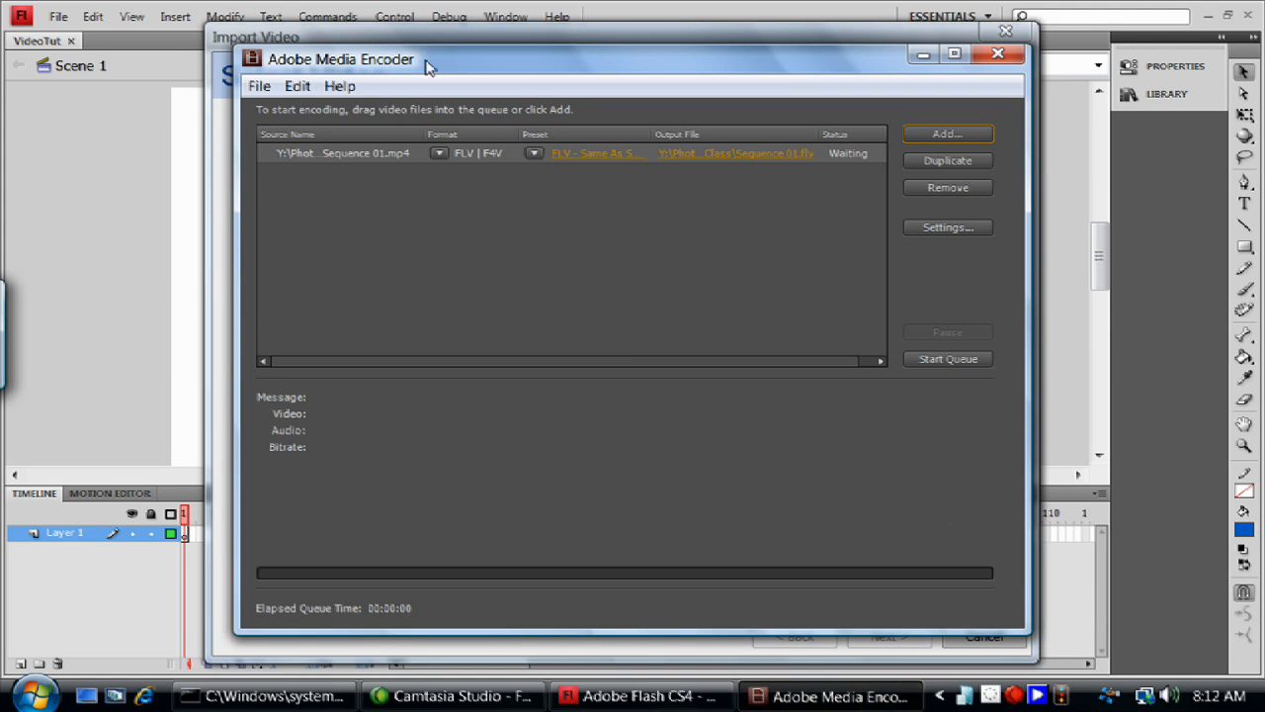
mouse_move(797, 704)
- Open the export settings of the queued Sequence 01 video and choose the F4V - Web Medium, Widescreen Source (Flash 9.0.r115 and Higher) preset
left_click(437, 153)
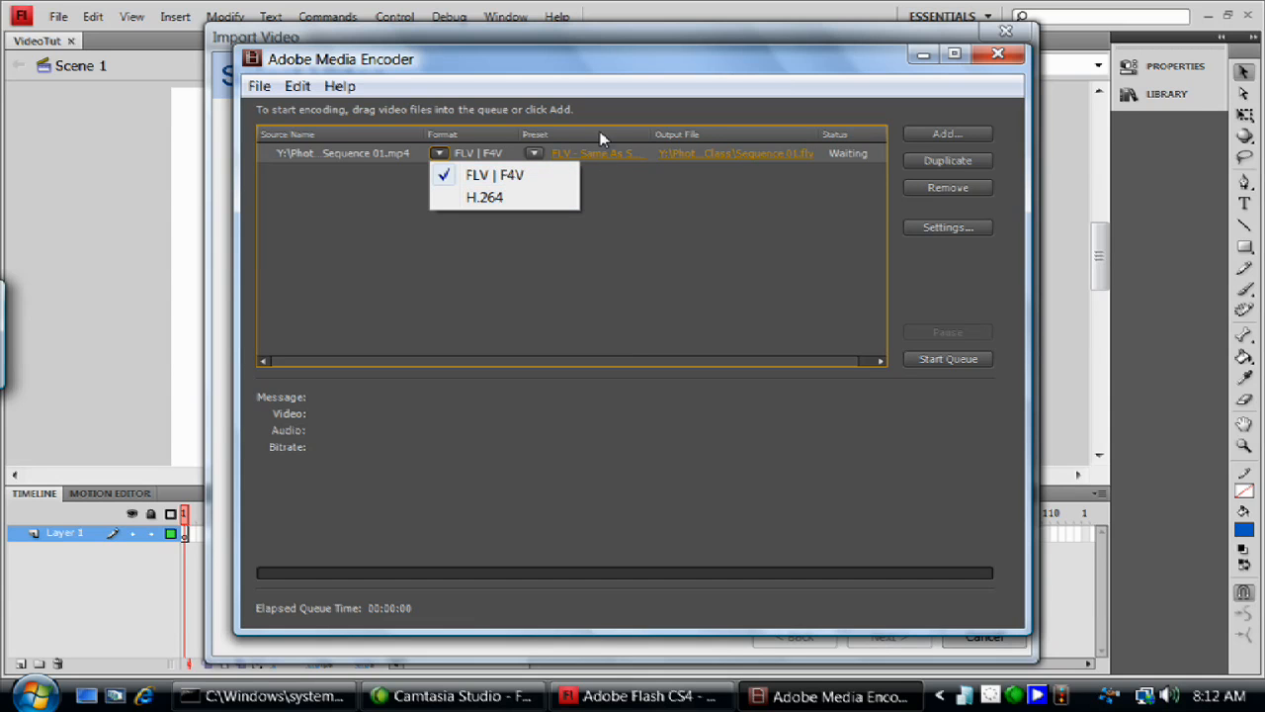
left_click(597, 158)
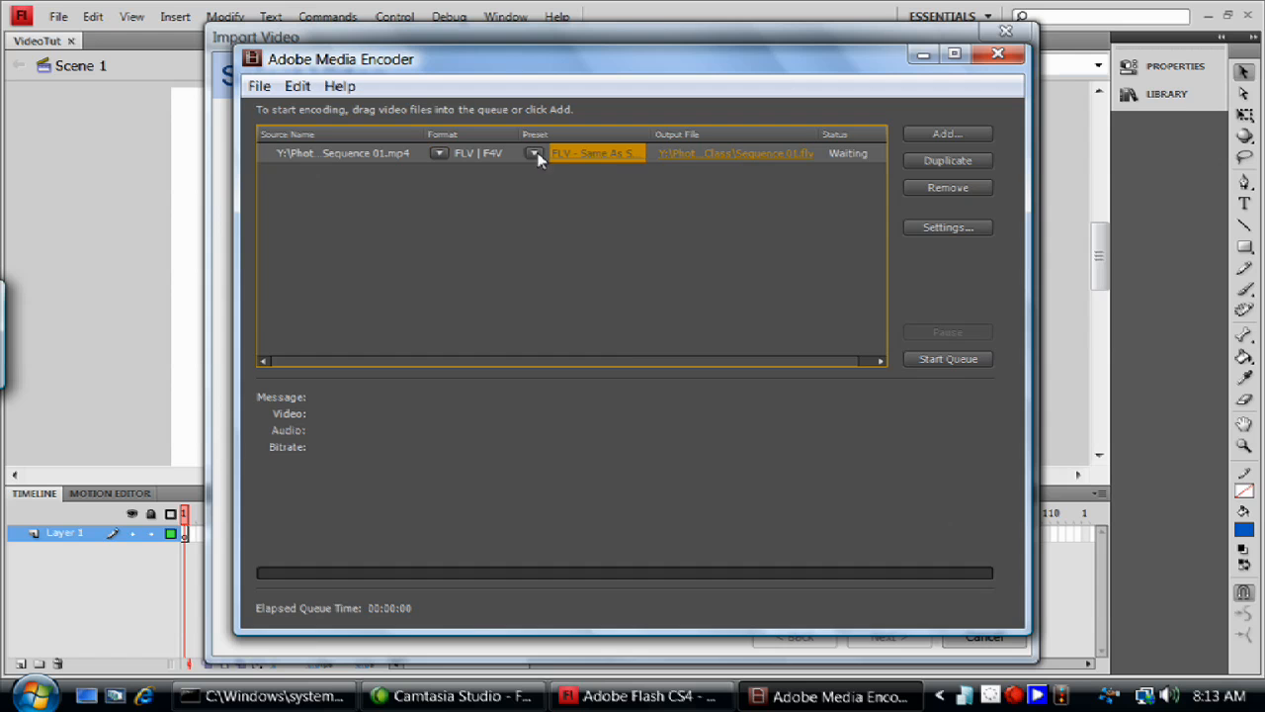
left_click(591, 154)
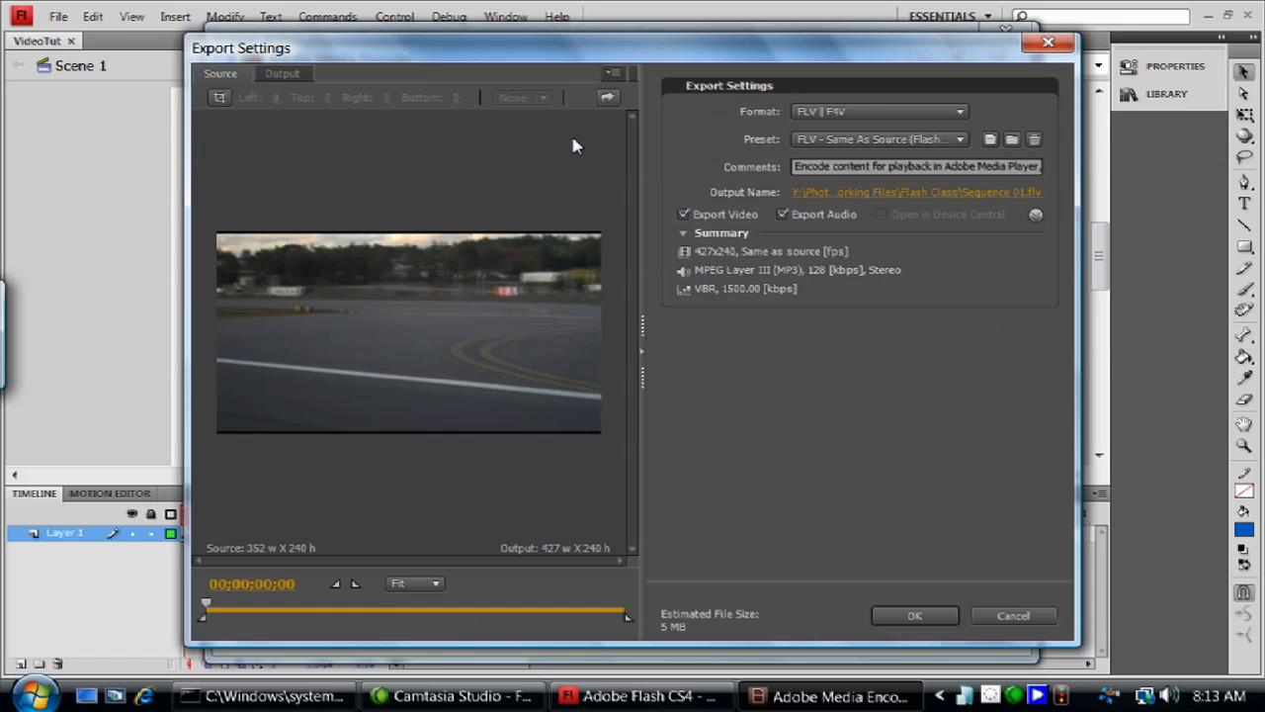
left_click(899, 138)
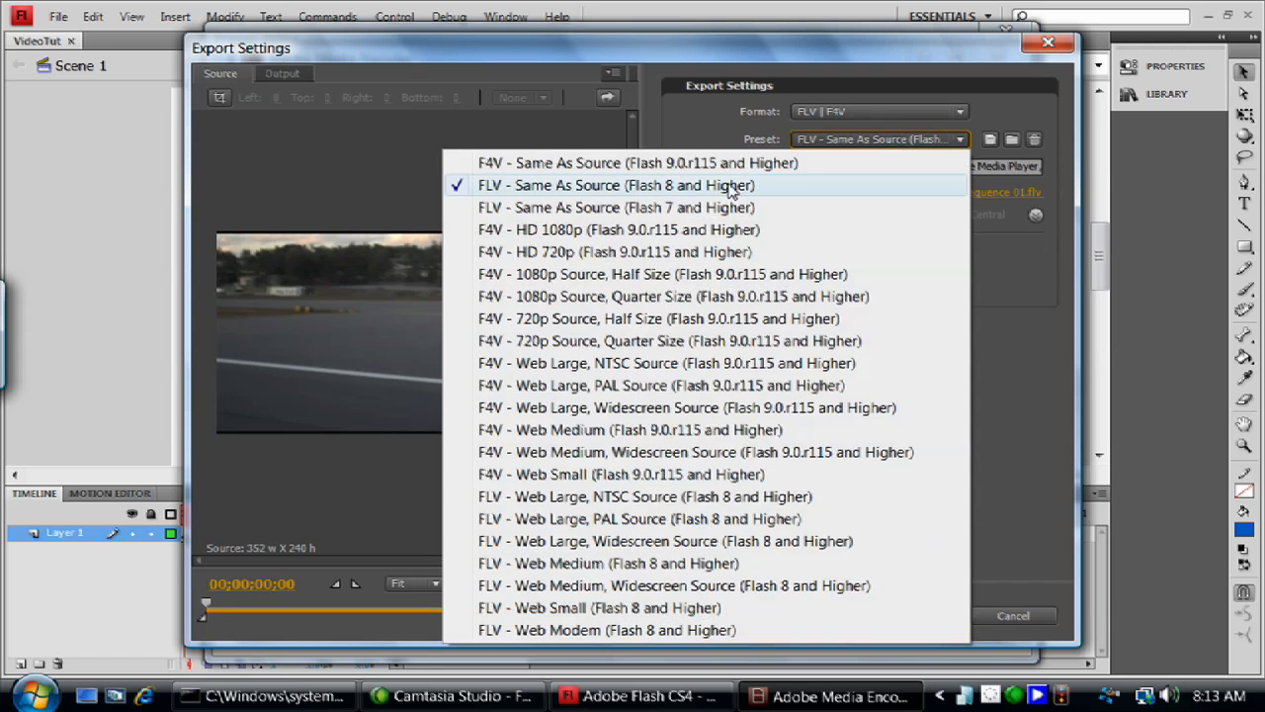
left_click(781, 139)
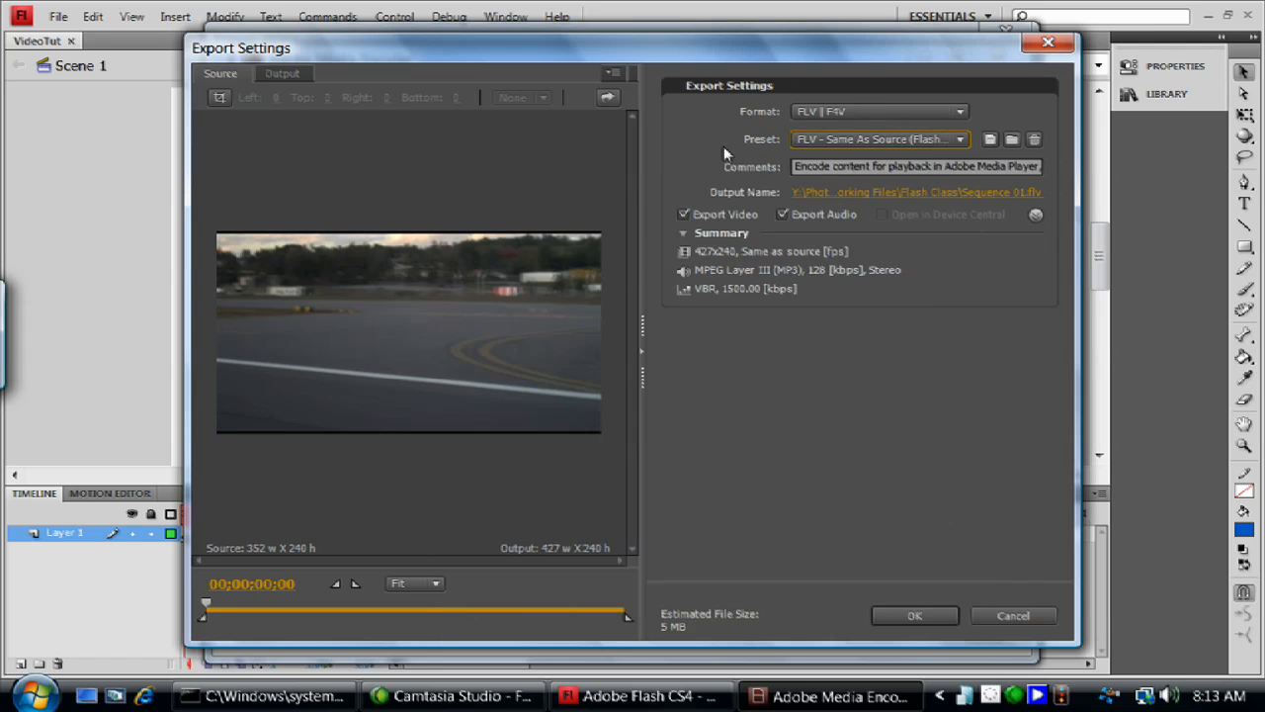
left_click(810, 141)
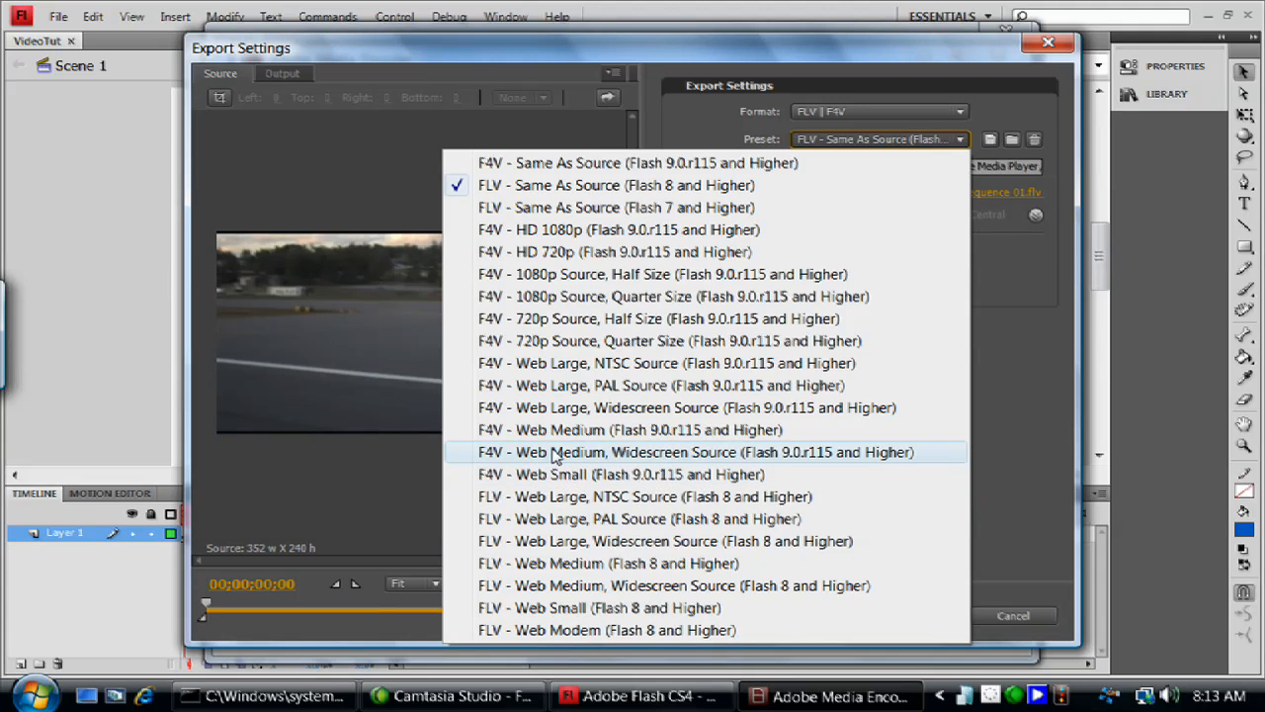
left_click(554, 453)
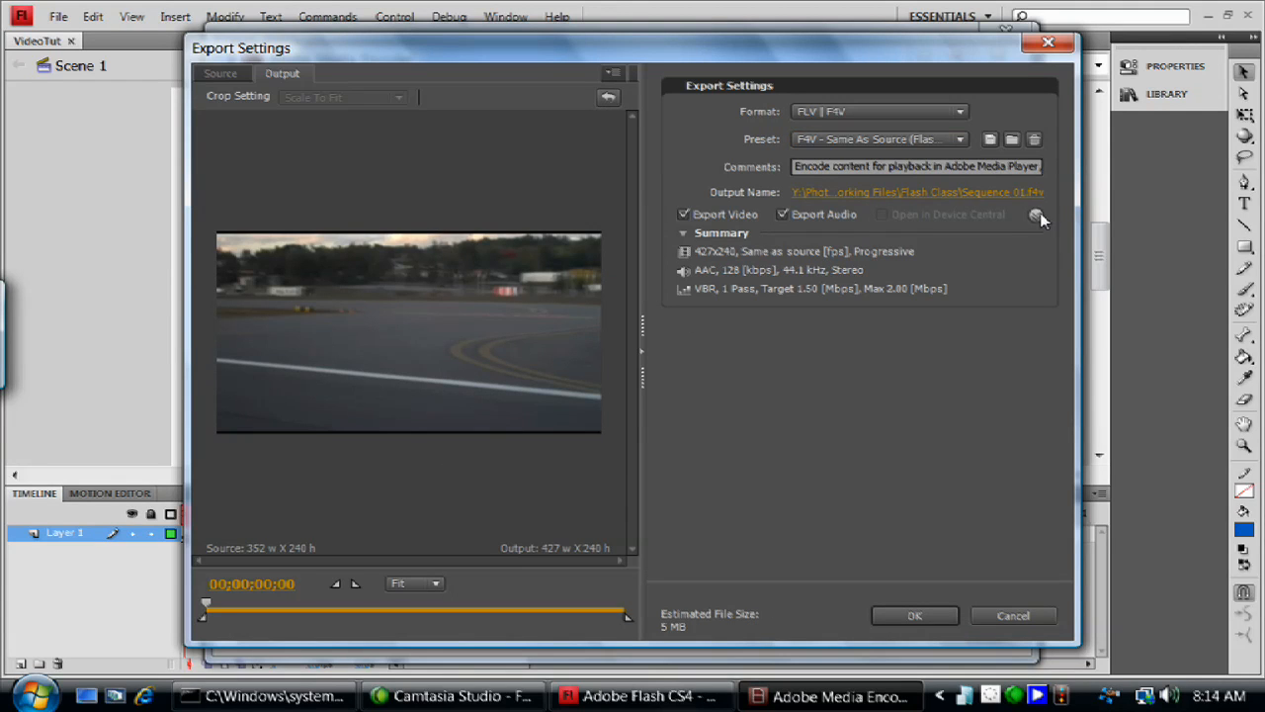
- Change the preset to F4V - Same As Source and show the advanced export settings
left_click(1036, 215)
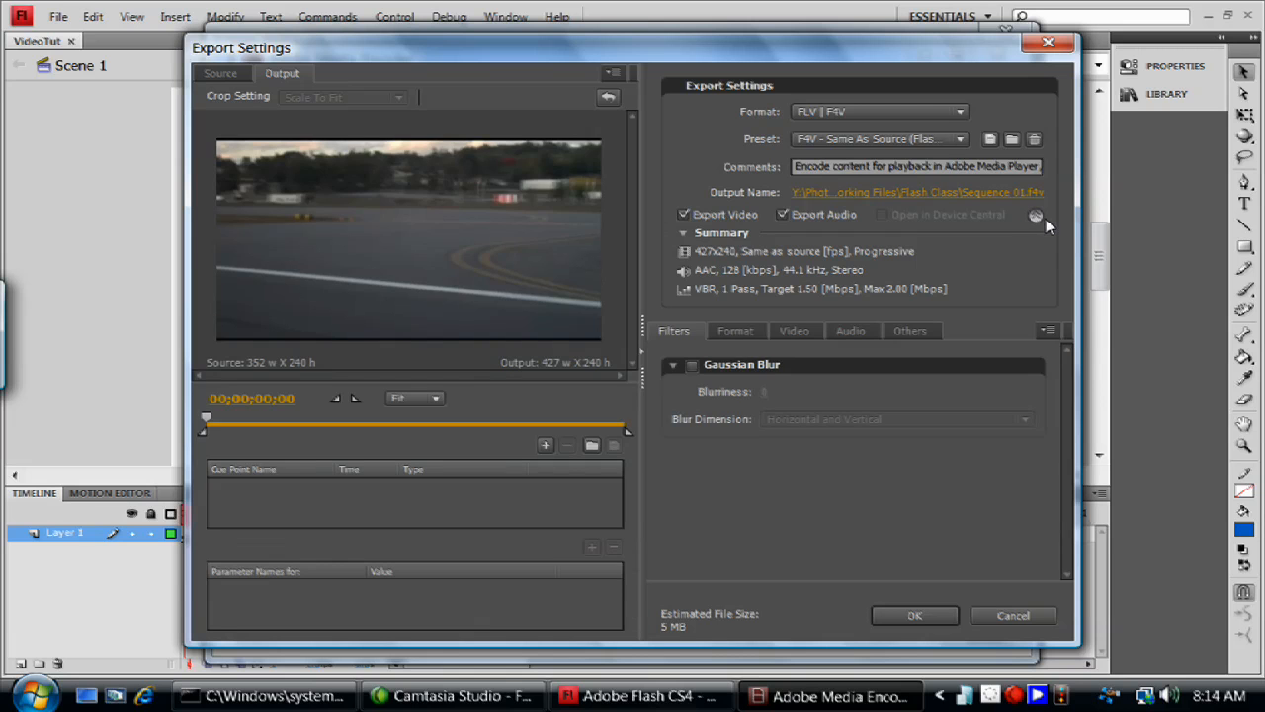
left_click(1038, 215)
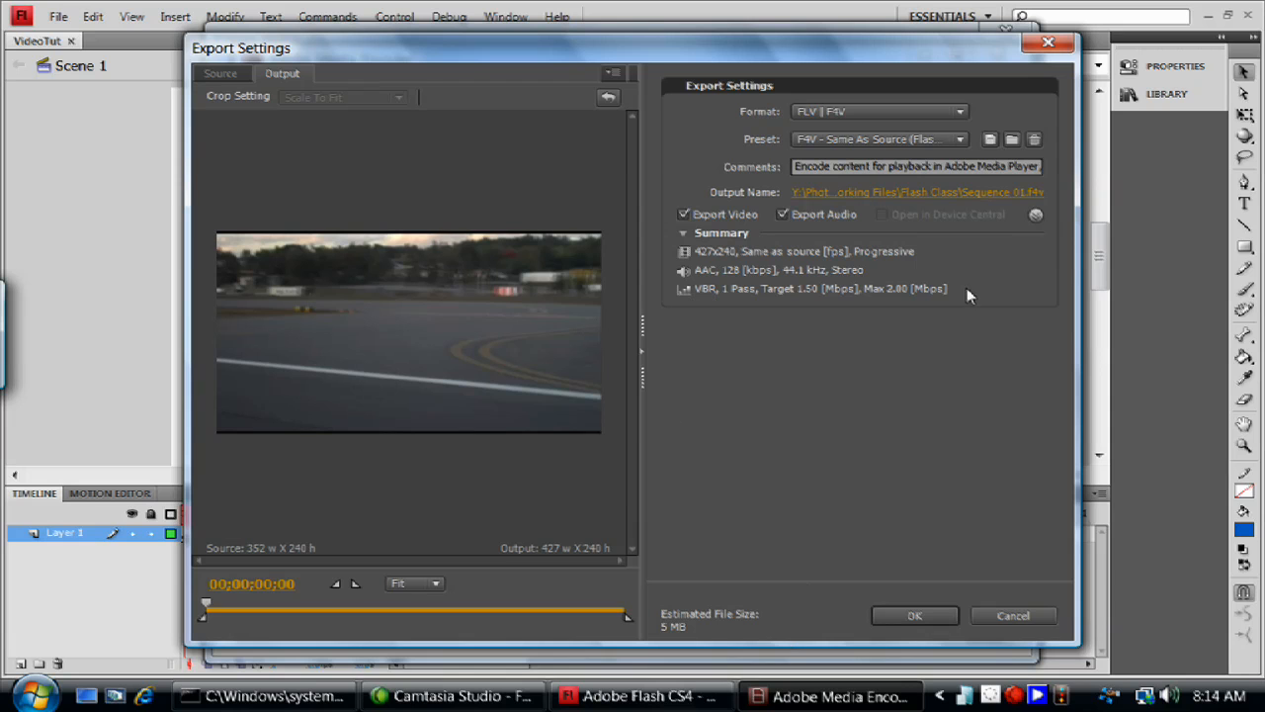
left_click(1036, 216)
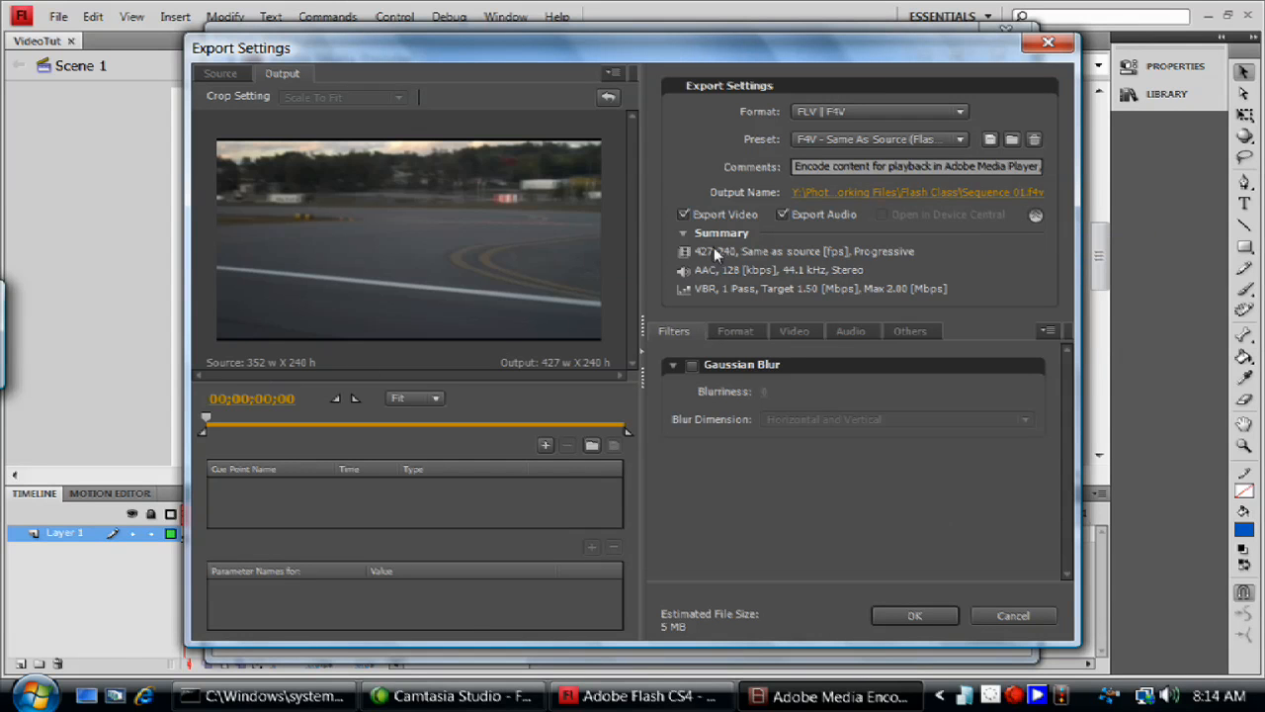
- Exclude audio from the export and enable the Gaussian Blur filter
left_click(782, 215)
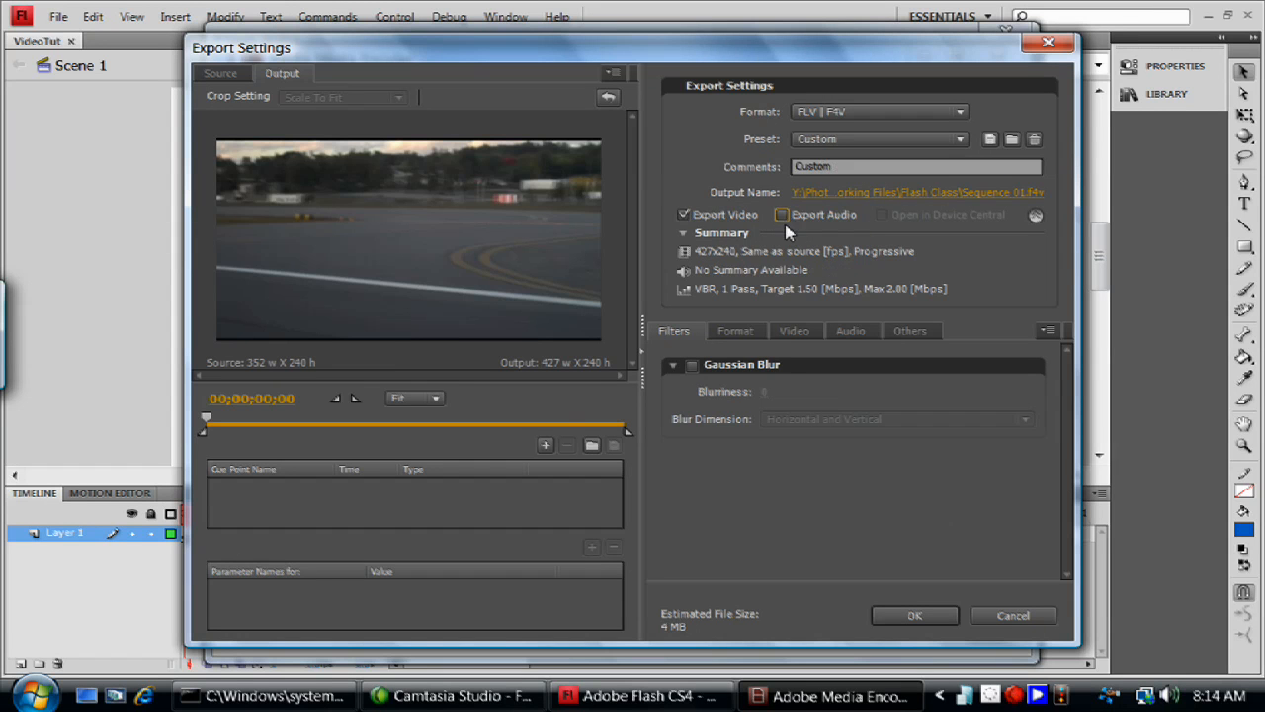
left_click(692, 365)
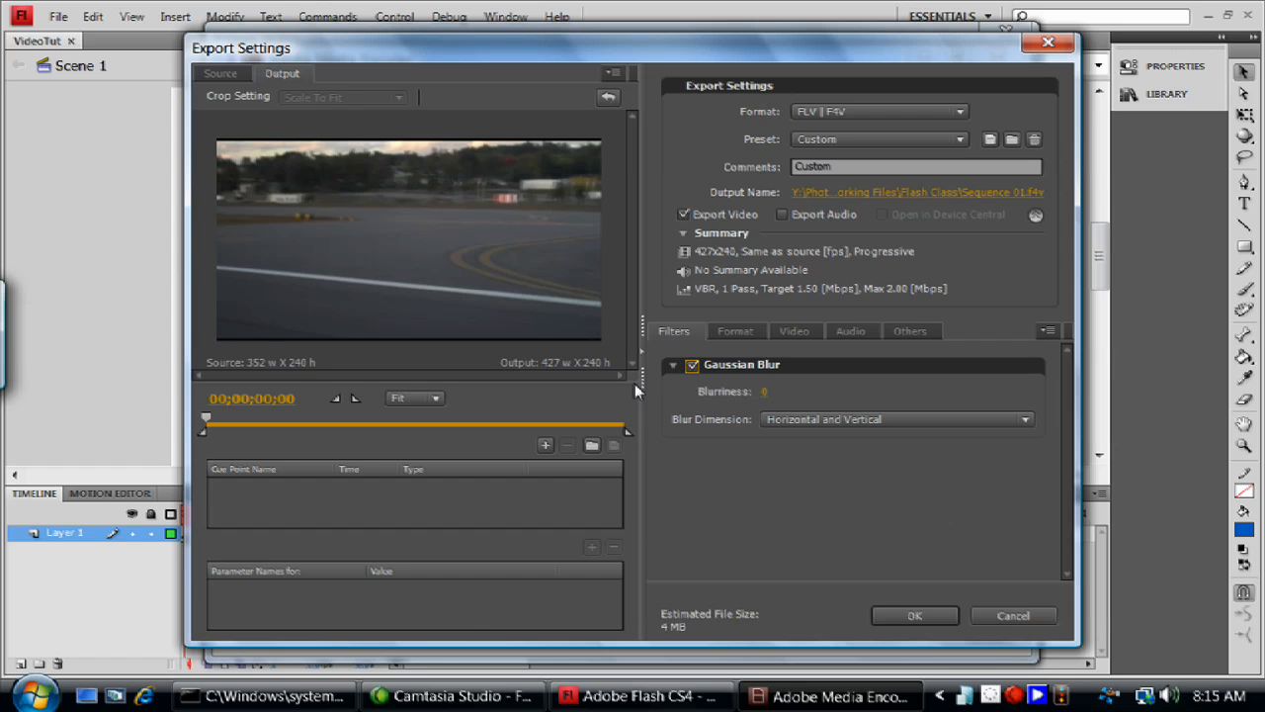
- Enable resizing in the basic video settings and constrain the frame's width and height proportions
left_click(736, 330)
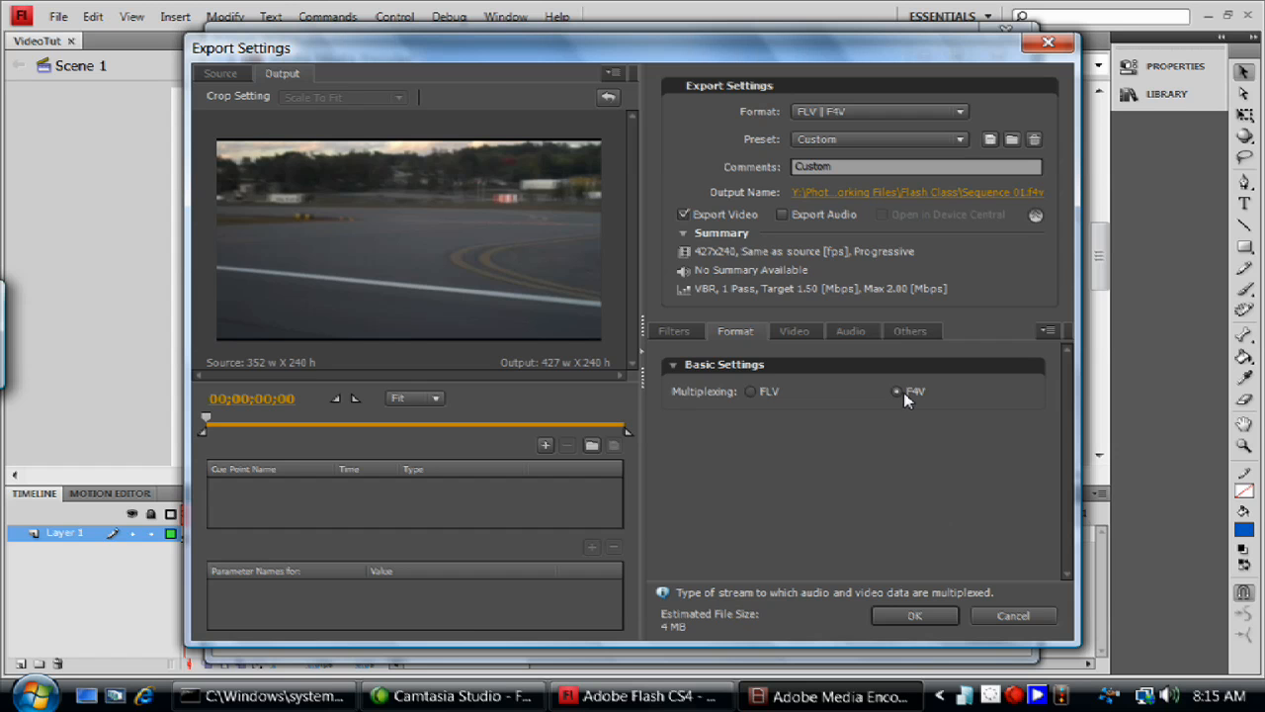
left_click(795, 333)
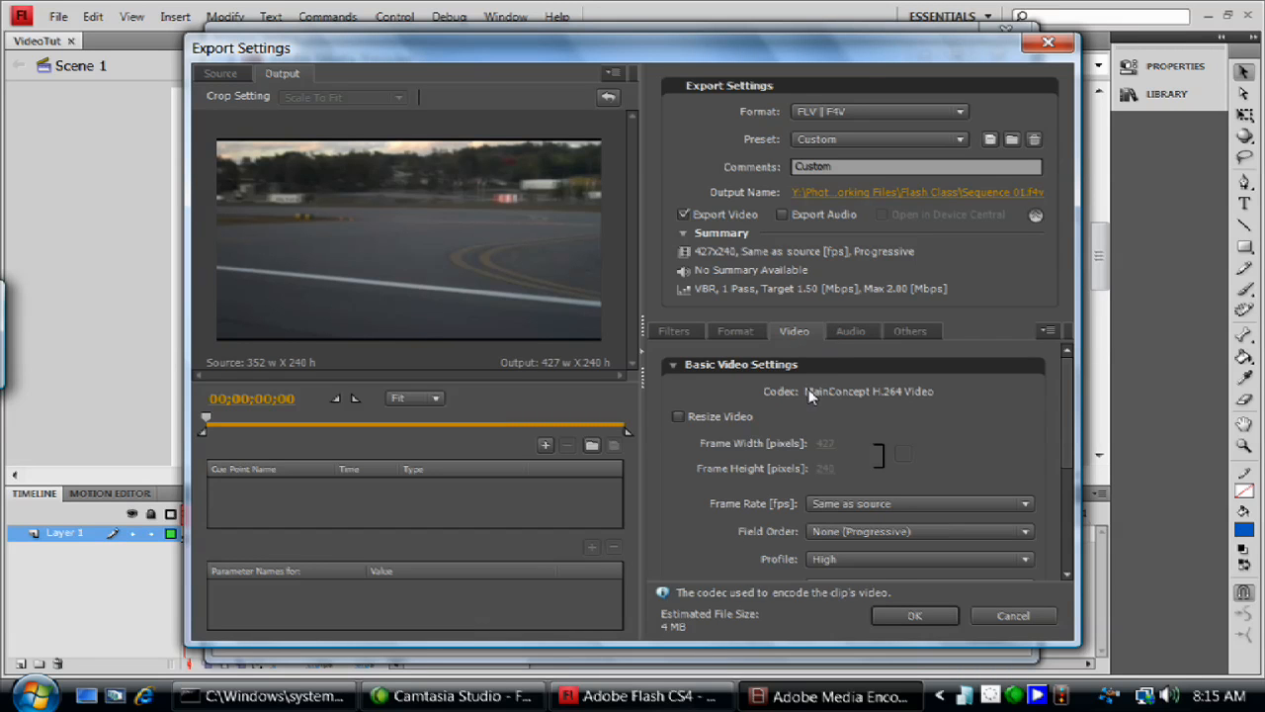
left_click(677, 417)
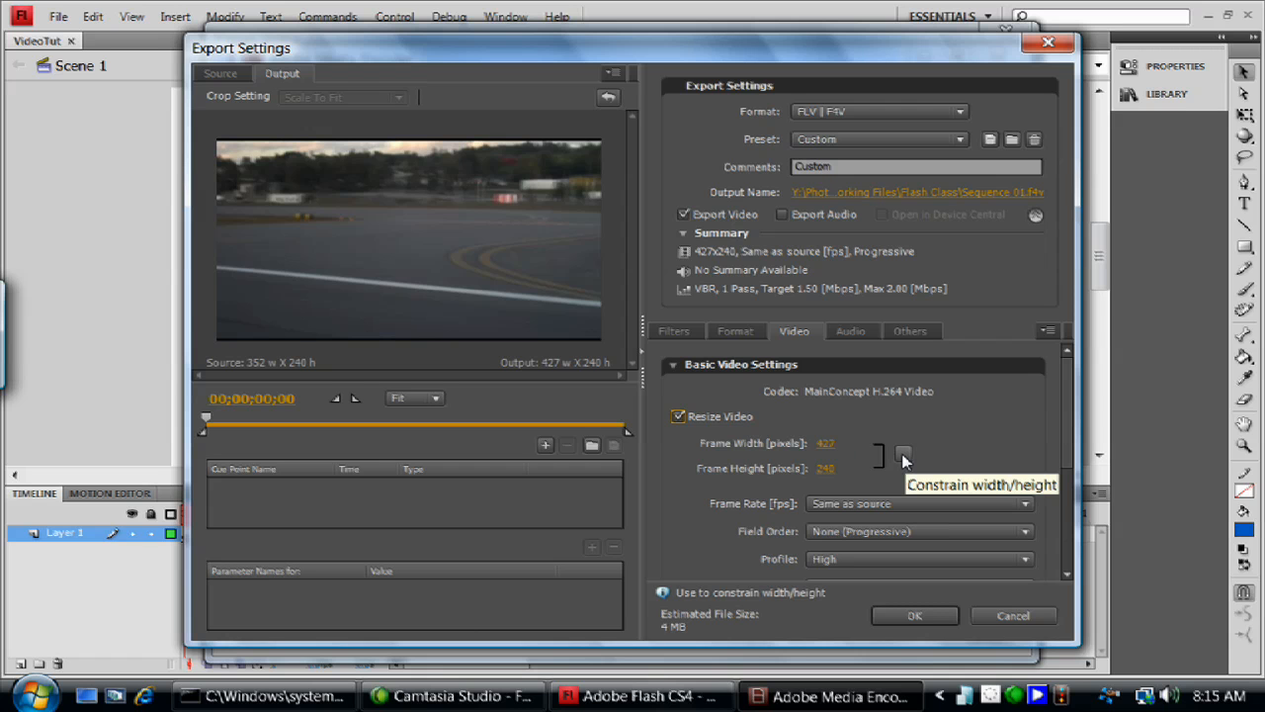
left_click(904, 456)
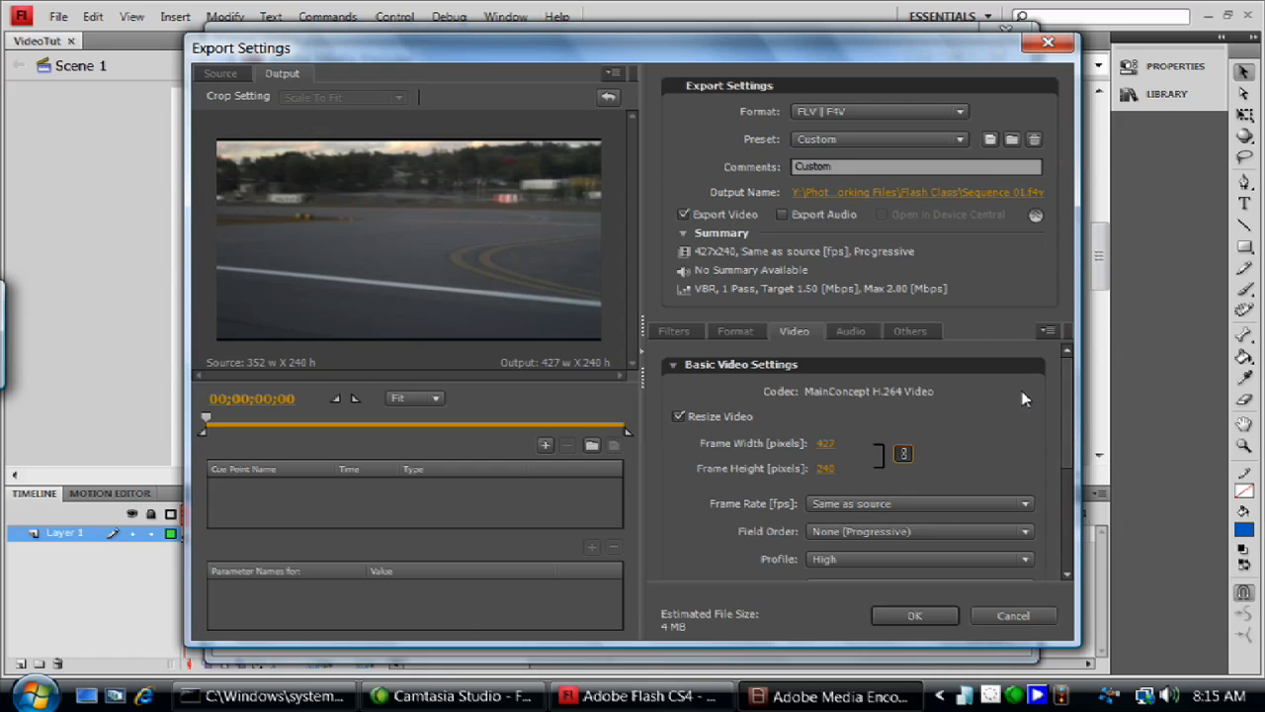
left_click_drag(1070, 374, 1073, 395)
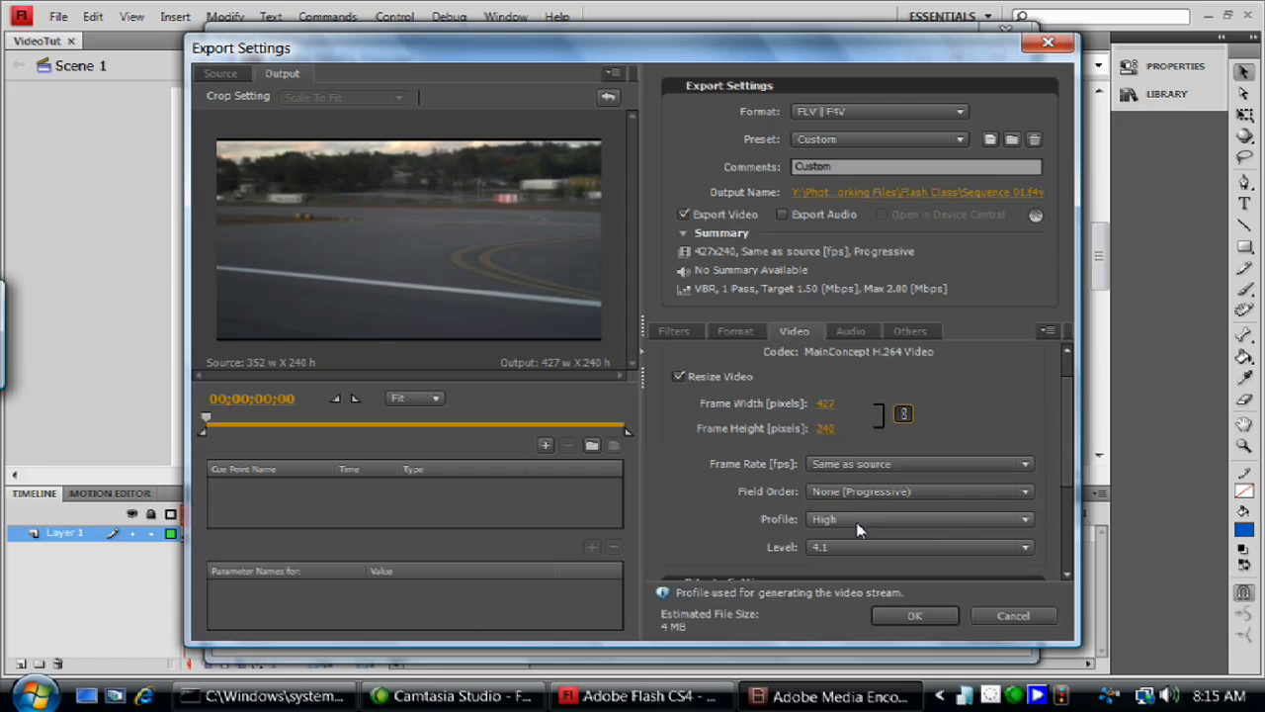
- Examine the available frame rate and field order options, keeping Same as source and None (Progressive)
left_click(841, 464)
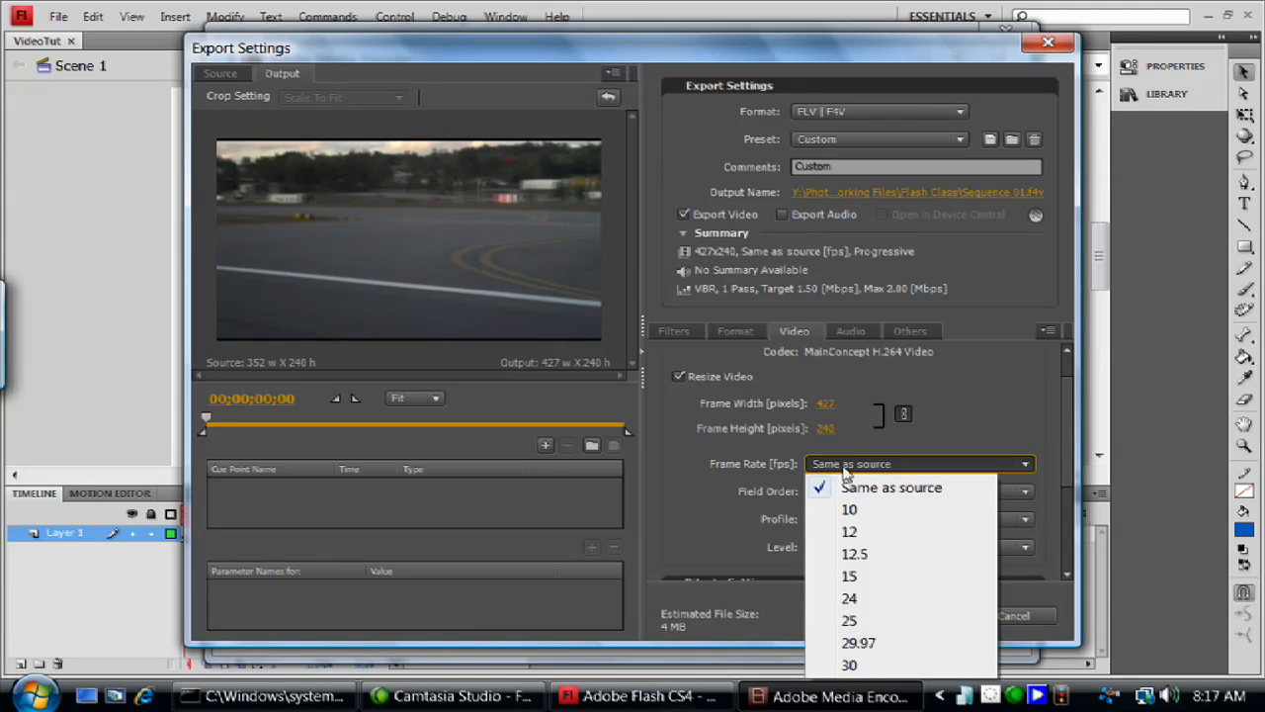
left_click(698, 490)
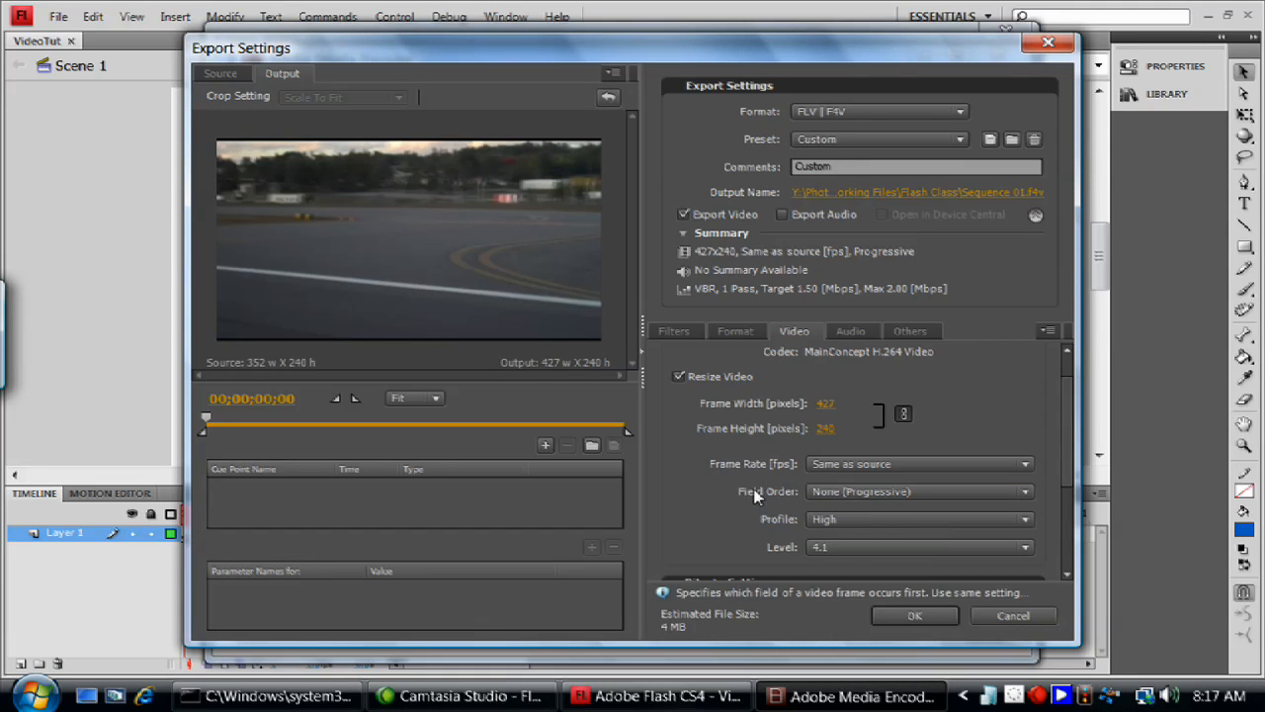
left_click(828, 494)
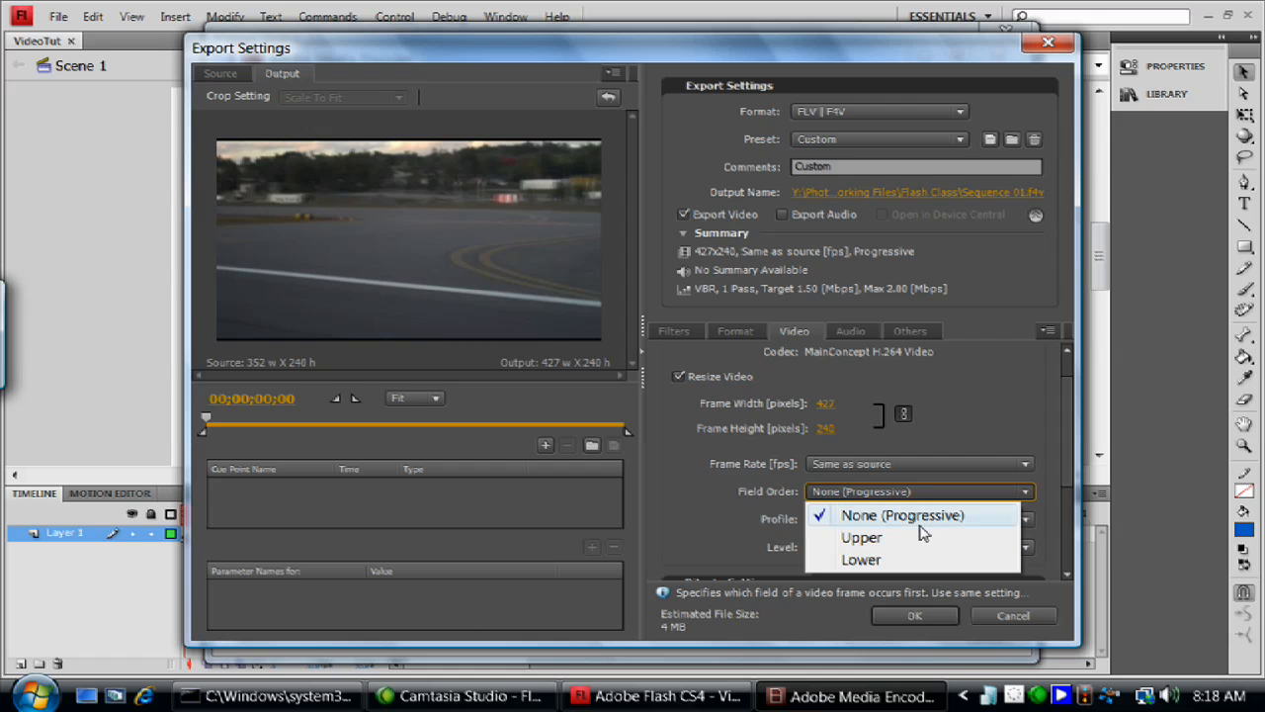
left_click(882, 519)
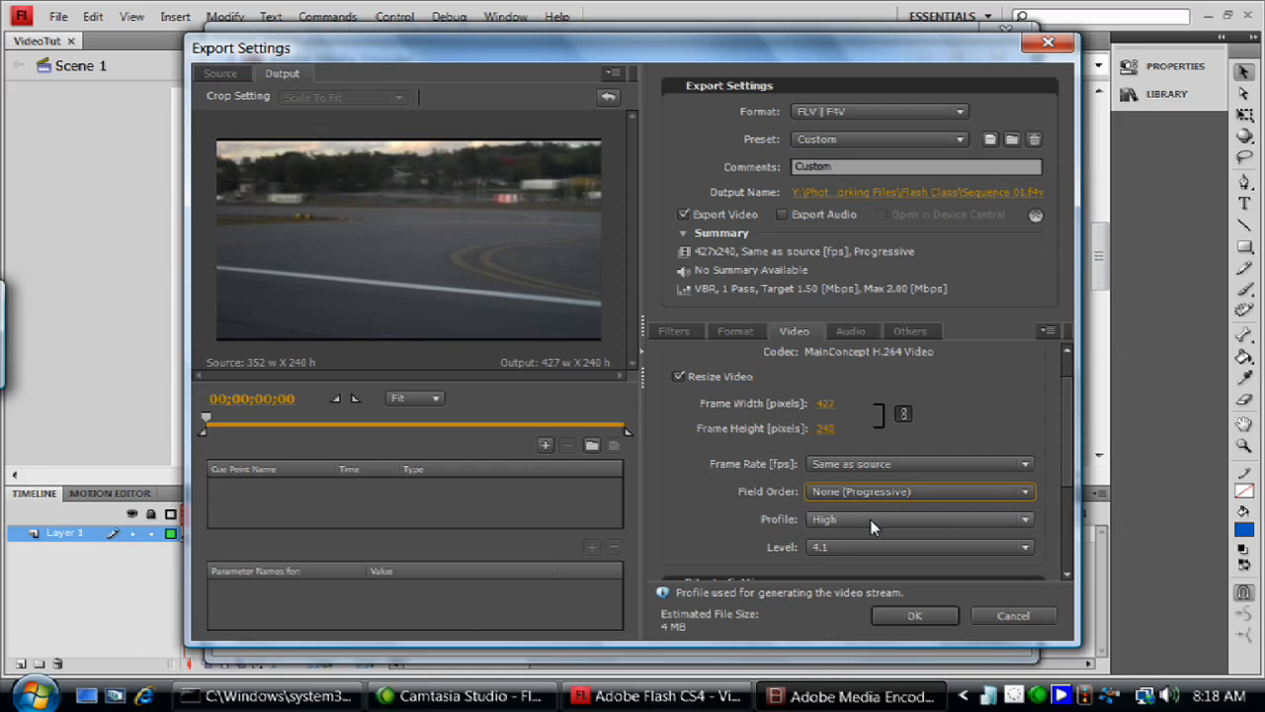
- Try the Lower field order for the video and return it to None (Progressive)
left_click(866, 494)
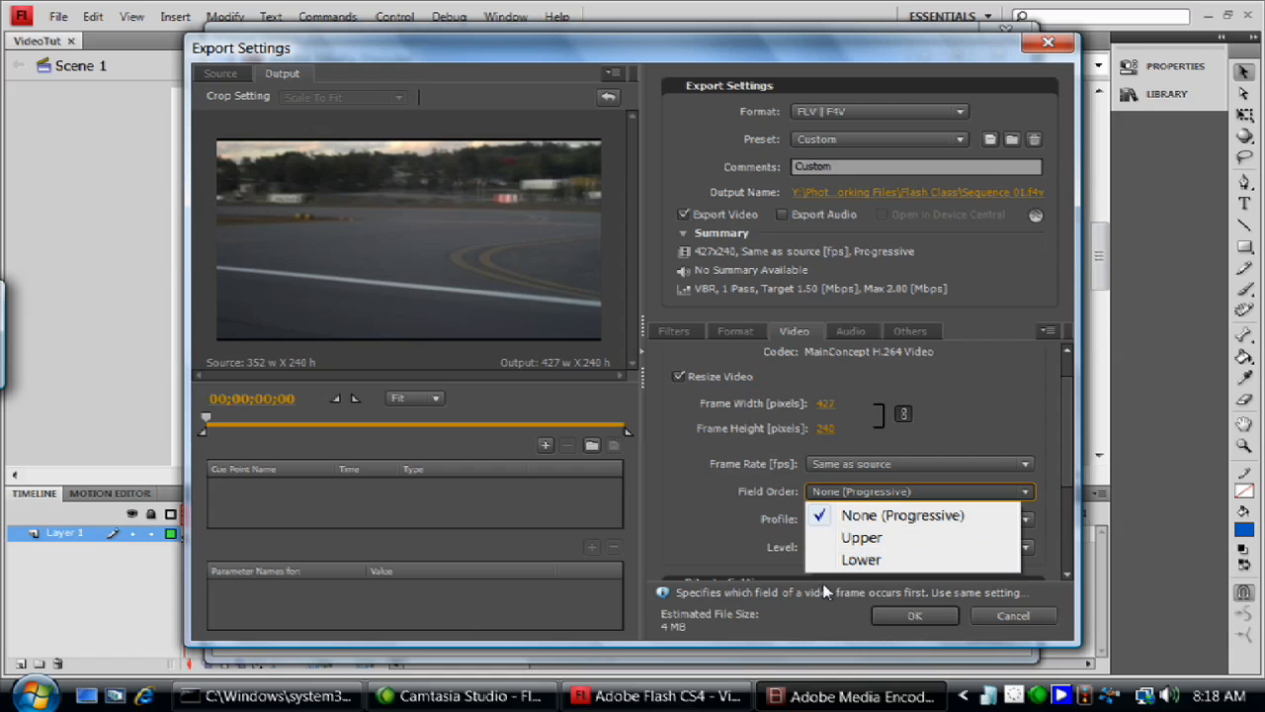
left_click(856, 562)
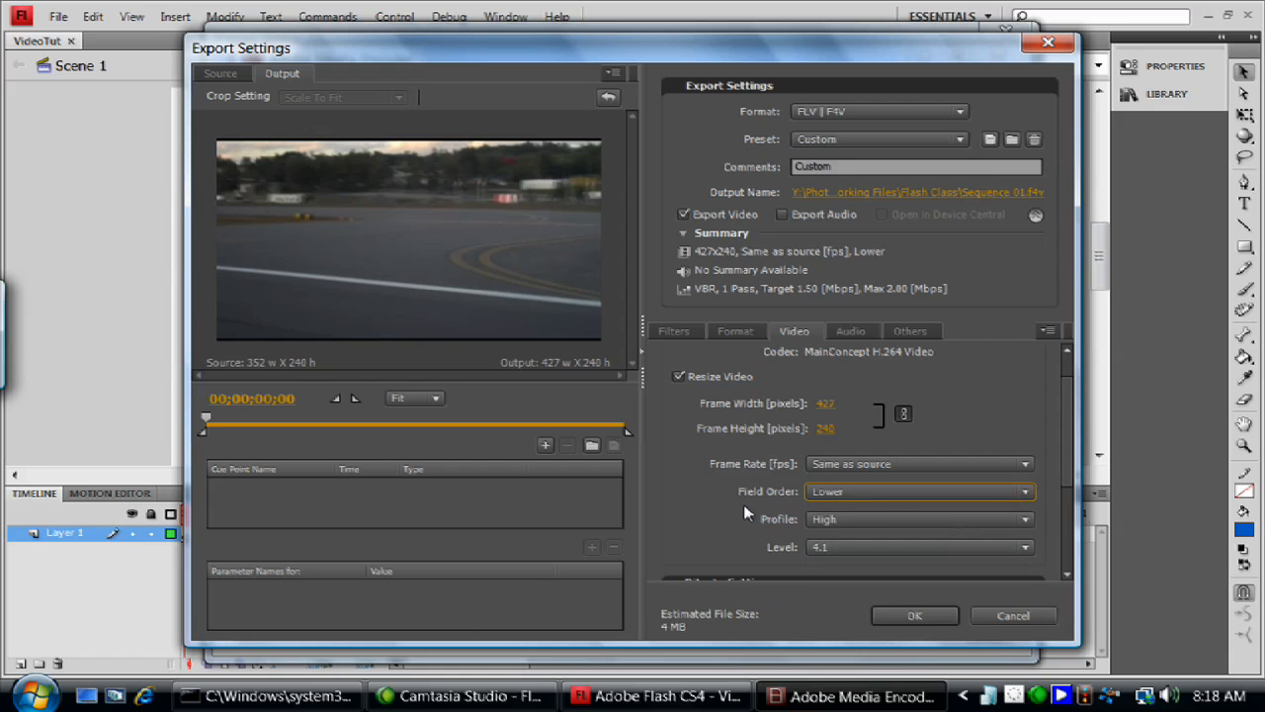
left_click(847, 497)
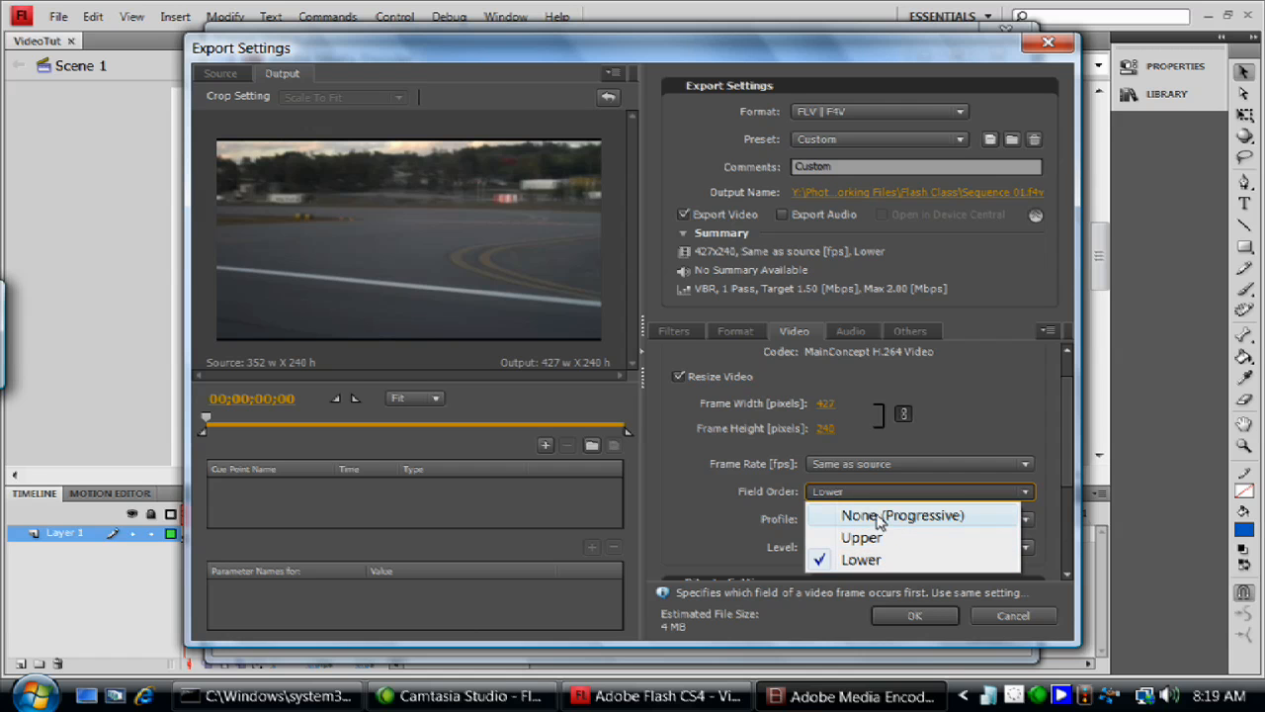
left_click(875, 517)
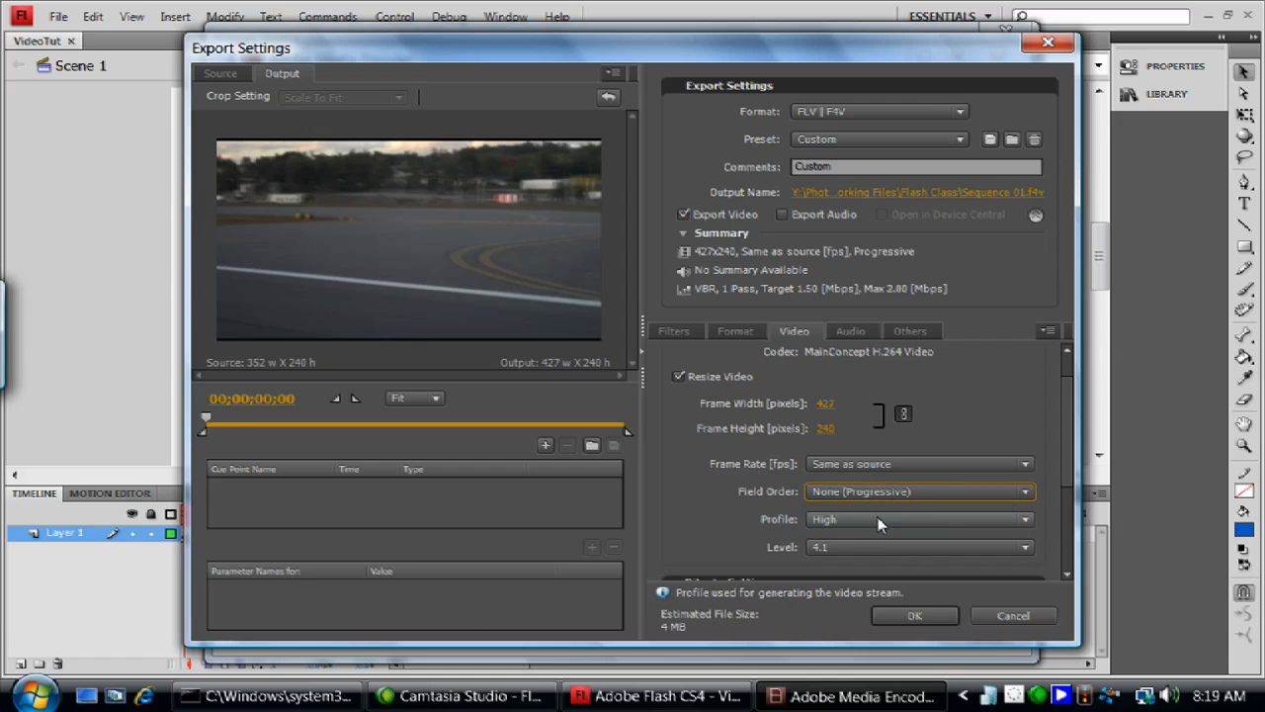